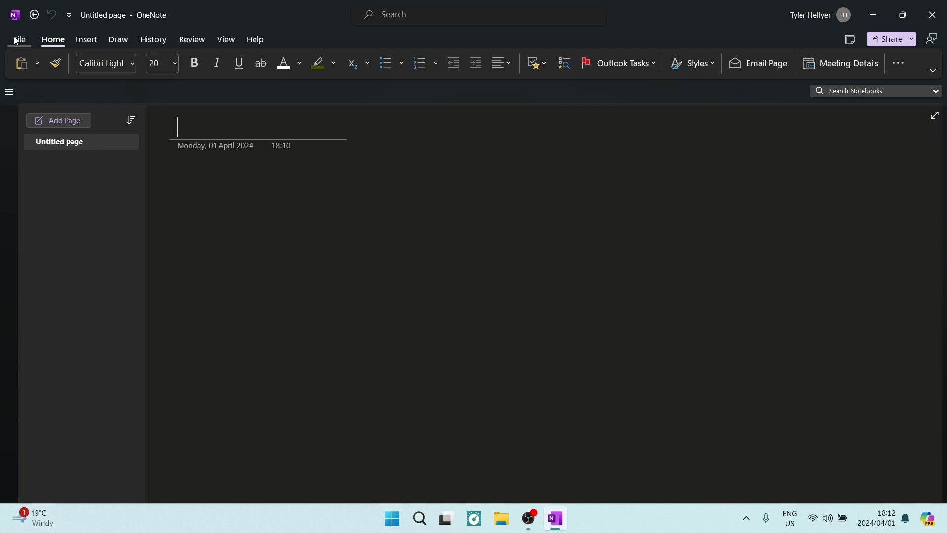
left_click(18, 40)
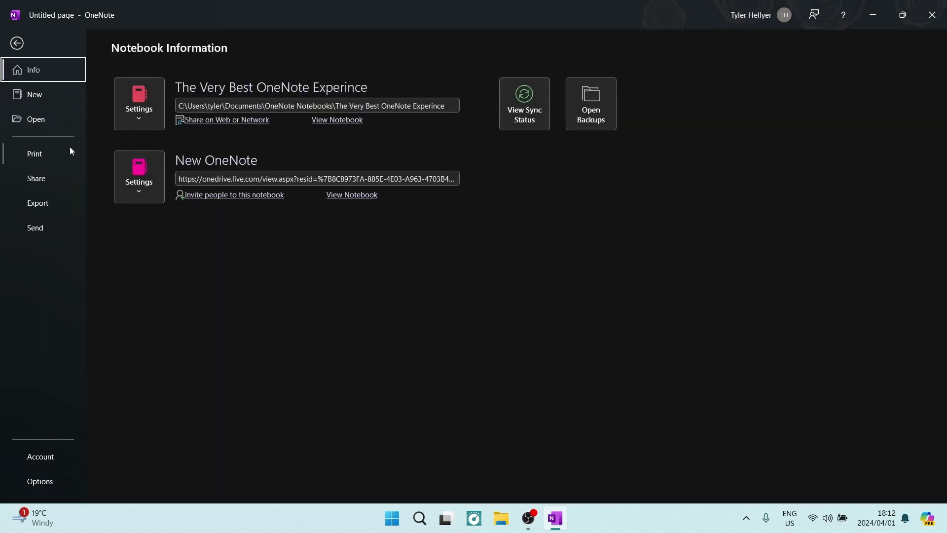
left_click(47, 98)
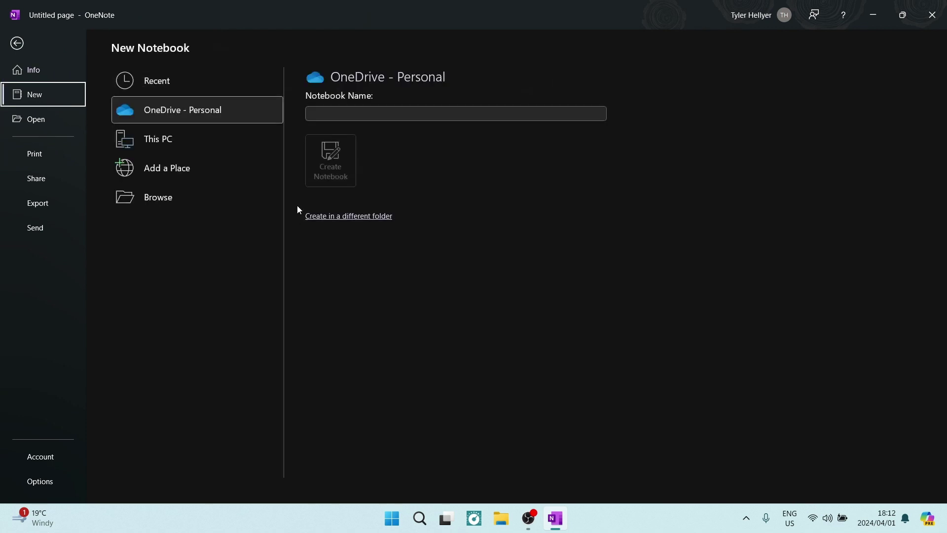
left_click(412, 116)
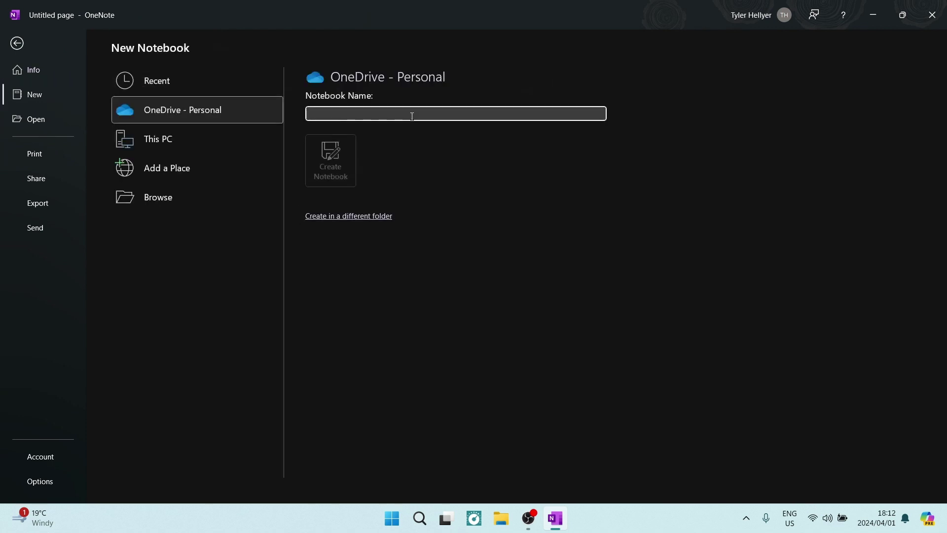
type("New Note")
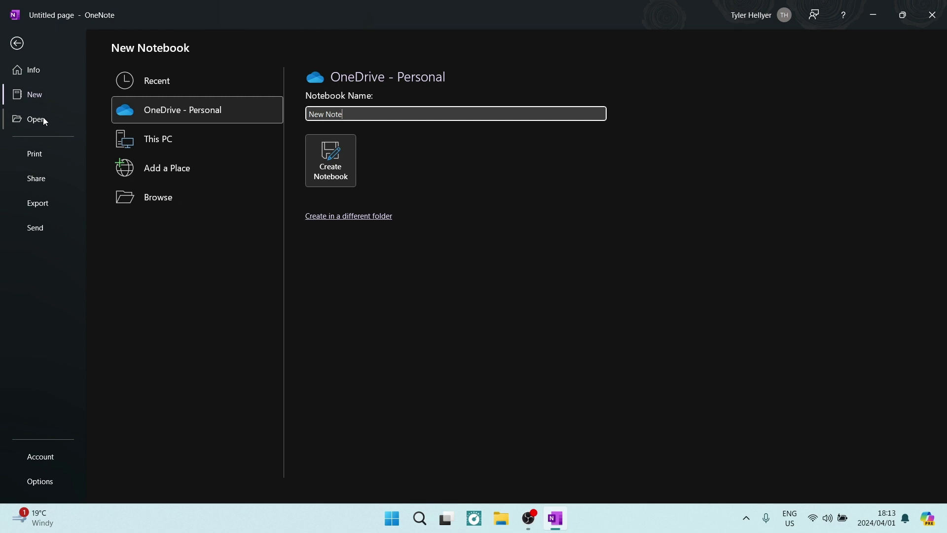
left_click(17, 43)
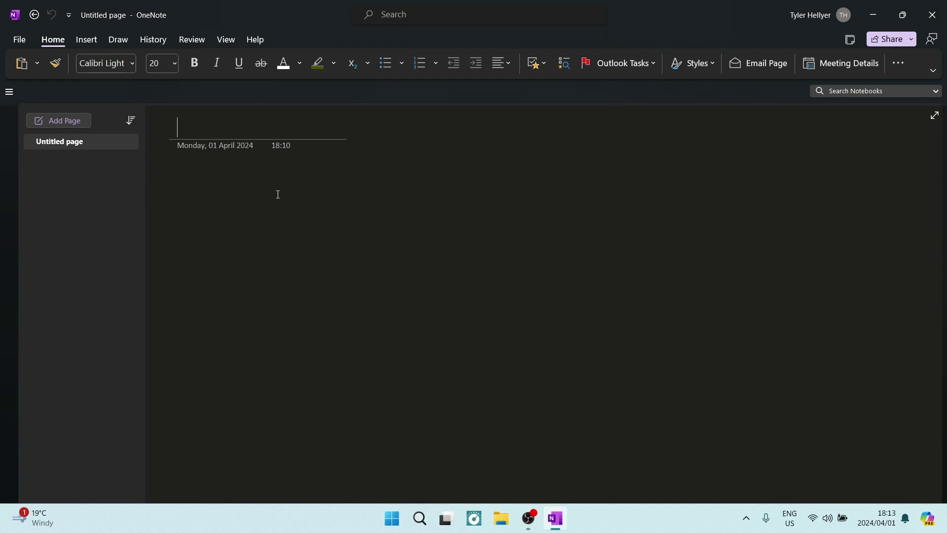
Title the untitled page "To-Do List".
left_click_drag(303, 151, 166, 137)
left_click(215, 188)
left_click(192, 123)
type("To- ")
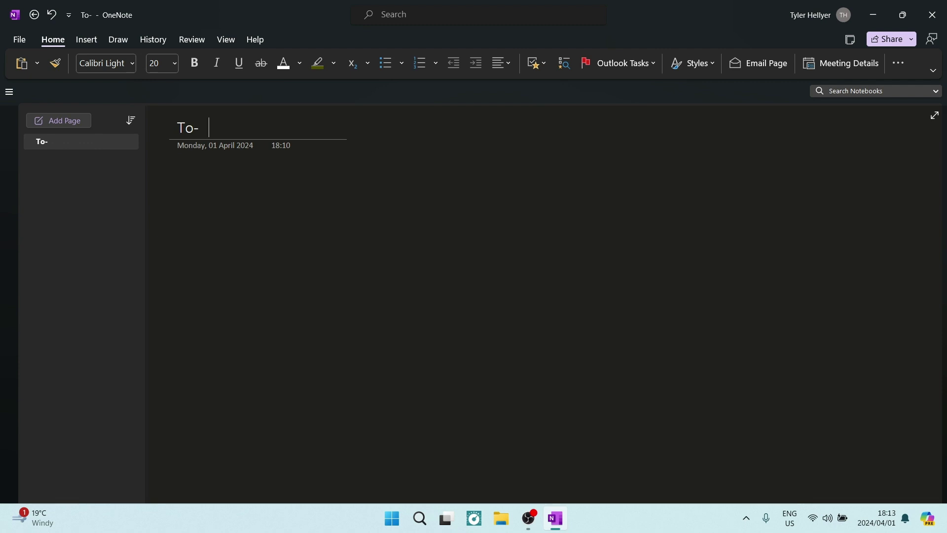
type("Do Li")
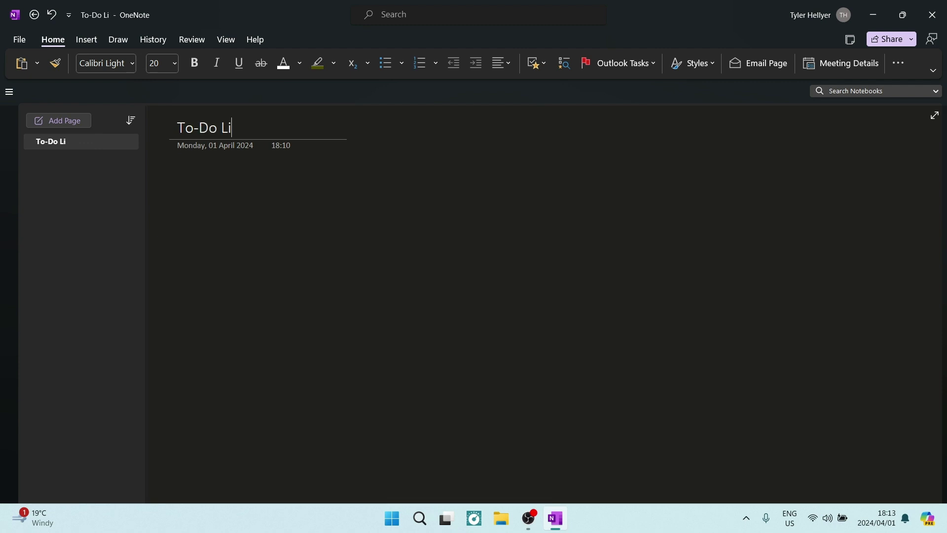
type("st")
key("Return")
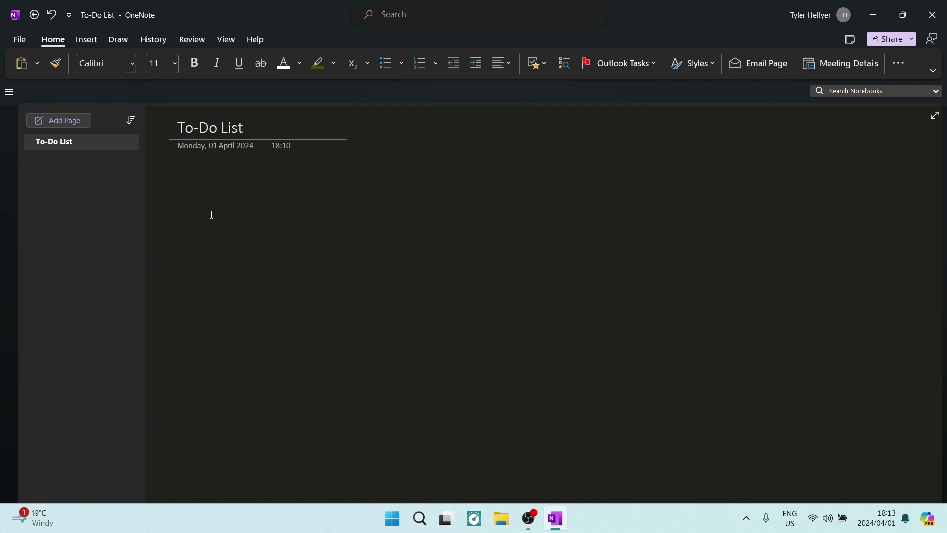
left_click(184, 365)
left_click(563, 374)
left_click(619, 225)
left_click(739, 296)
left_click(430, 221)
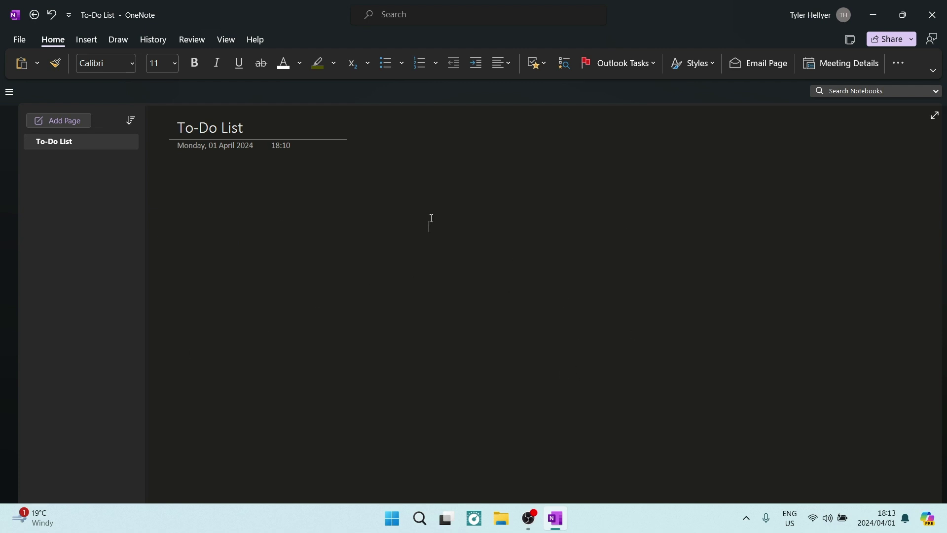
Add a text note below the page title with "Note 1" on the first line and "List 1" on the second.
left_click(299, 215)
type("No")
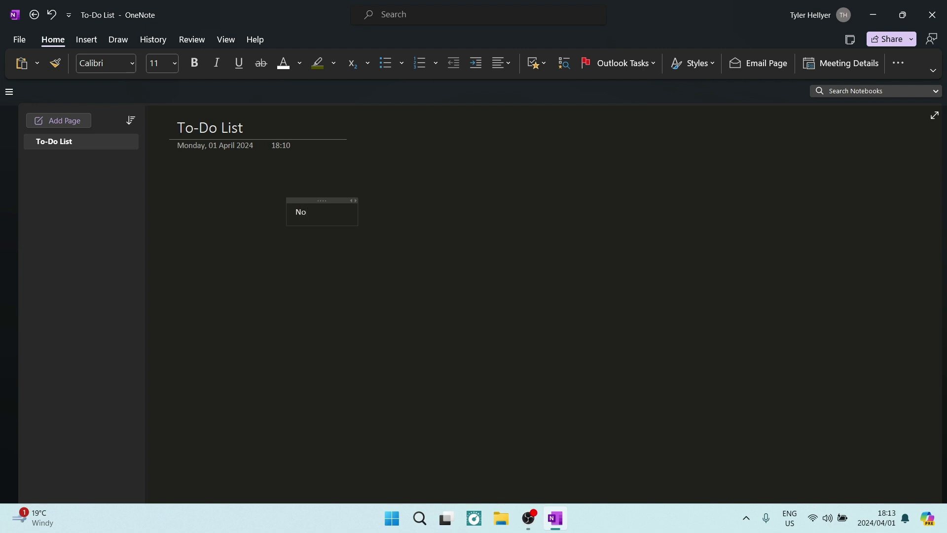
type("te 1")
key("Return")
type("List 1")
Insert the picture Acer_Wallpaper_03_5000x2814 from the Acer folder in Pictures onto the page, below and to the right of the note.
left_click(462, 265)
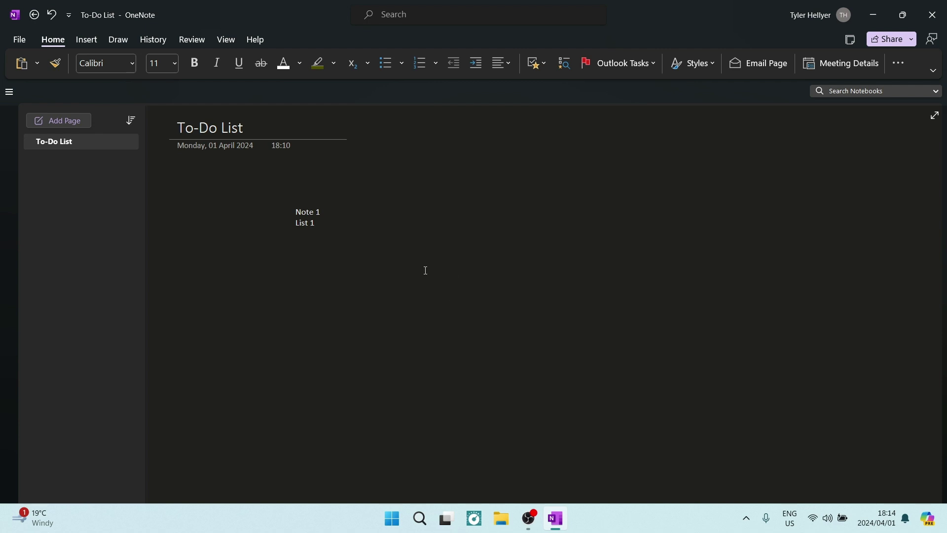
left_click(86, 39)
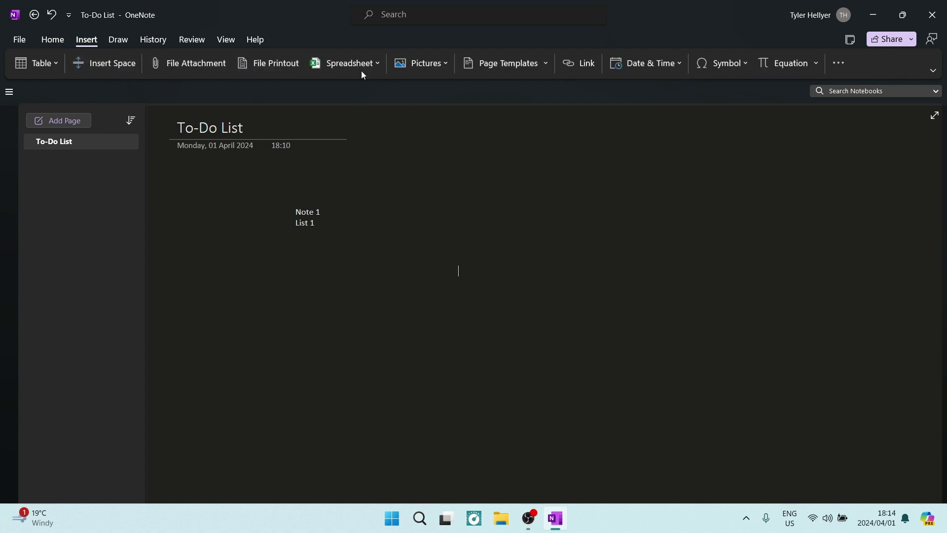
left_click(441, 63)
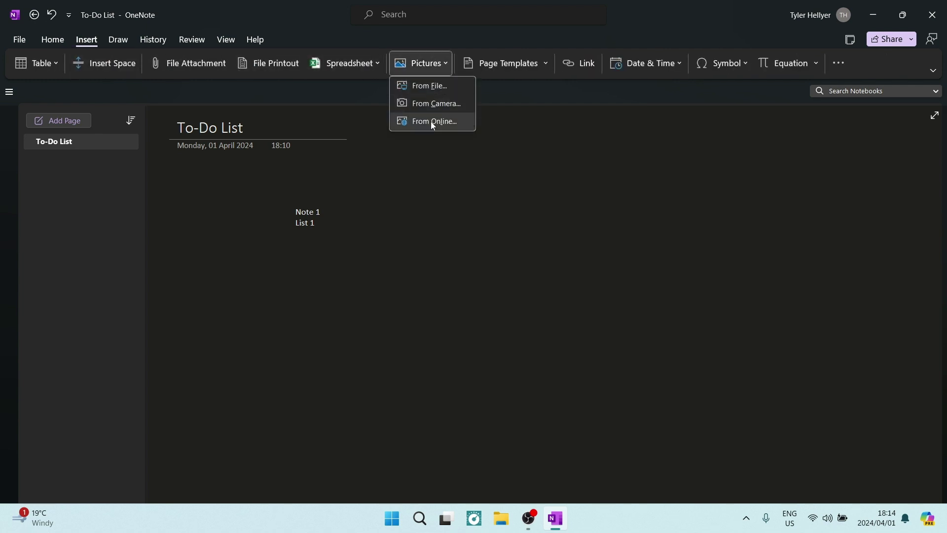
left_click(429, 87)
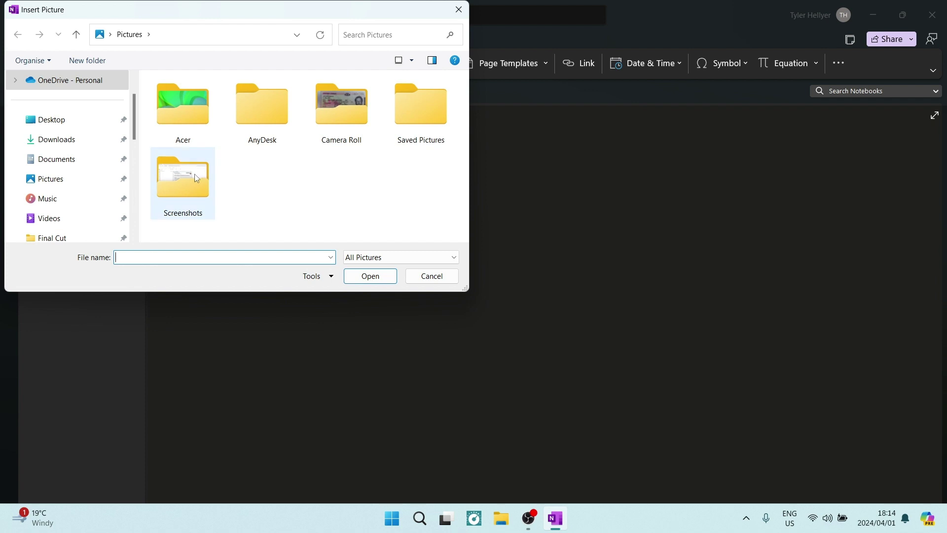
double_click(181, 118)
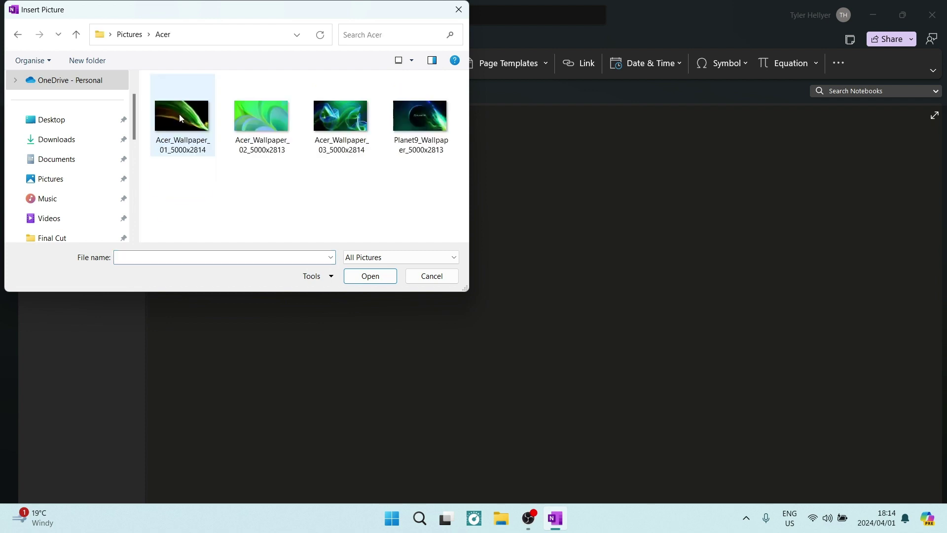
left_click(356, 122)
left_click(370, 277)
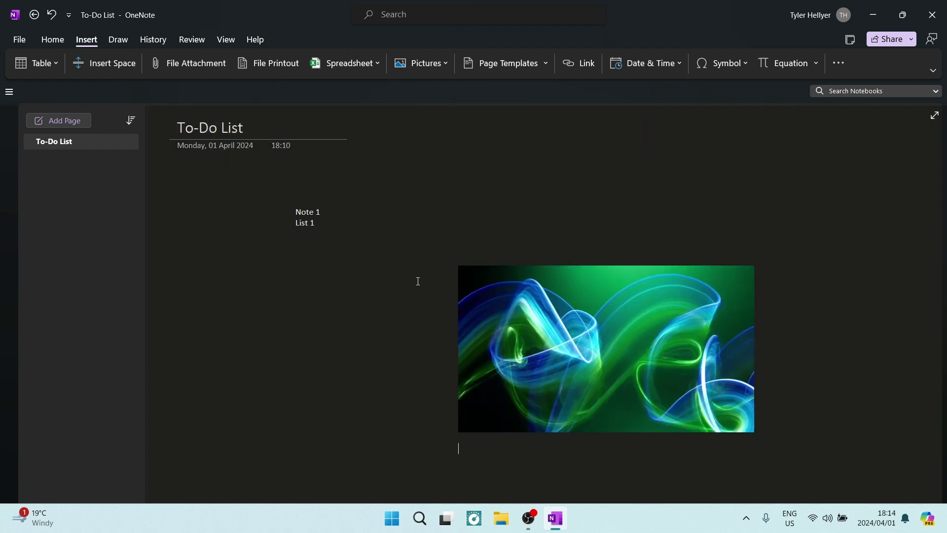
Shrink the wallpaper picture to a bit over half its size and move it just below the Note 1 text.
left_click(497, 312)
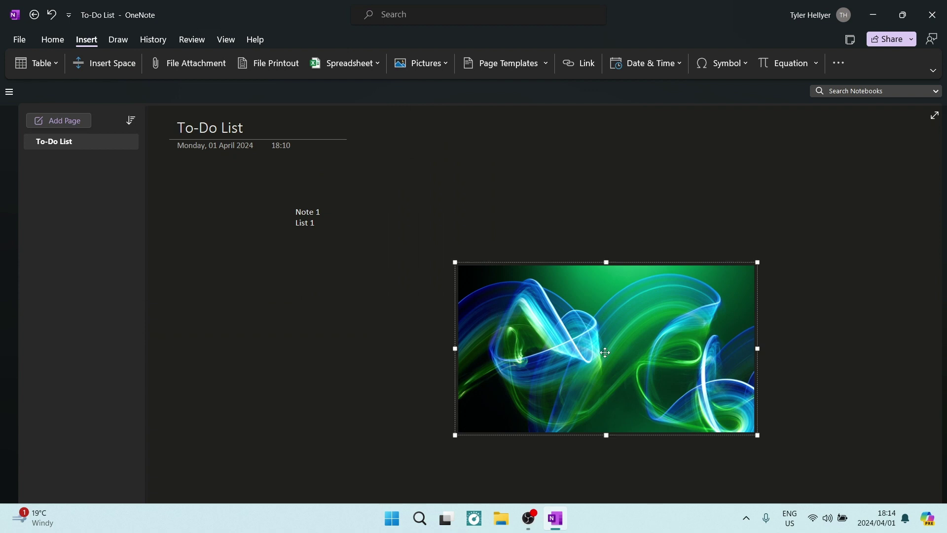
left_click_drag(605, 352, 571, 280)
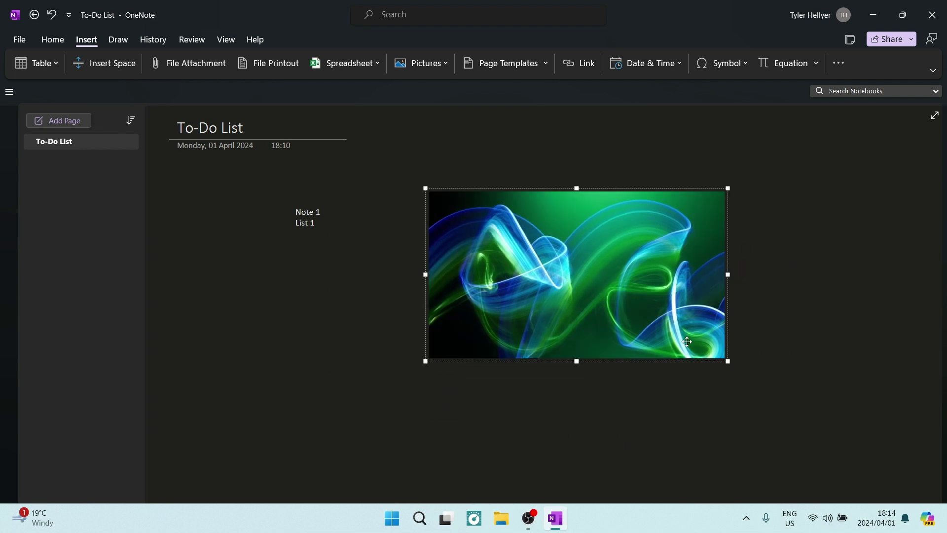
left_click_drag(728, 361, 717, 354)
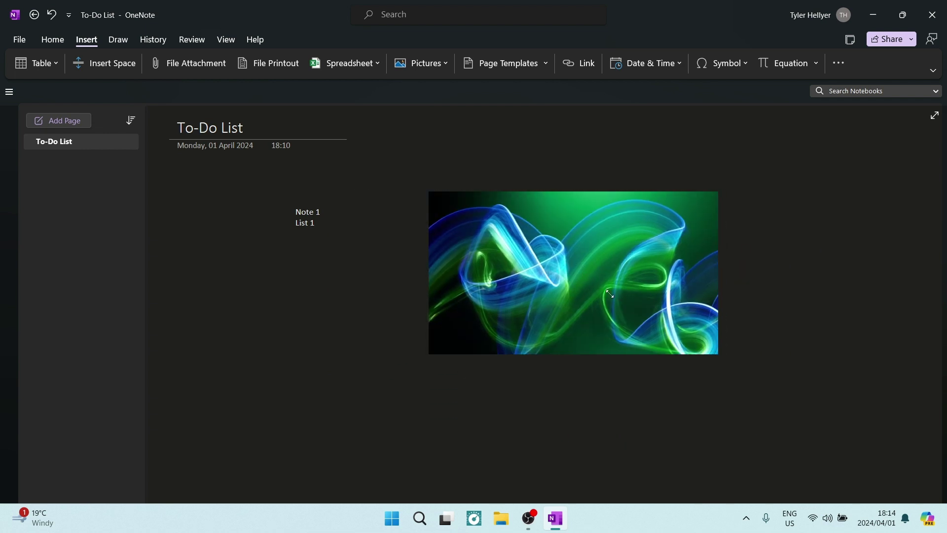
left_click_drag(610, 294, 611, 295)
left_click_drag(531, 245, 430, 369)
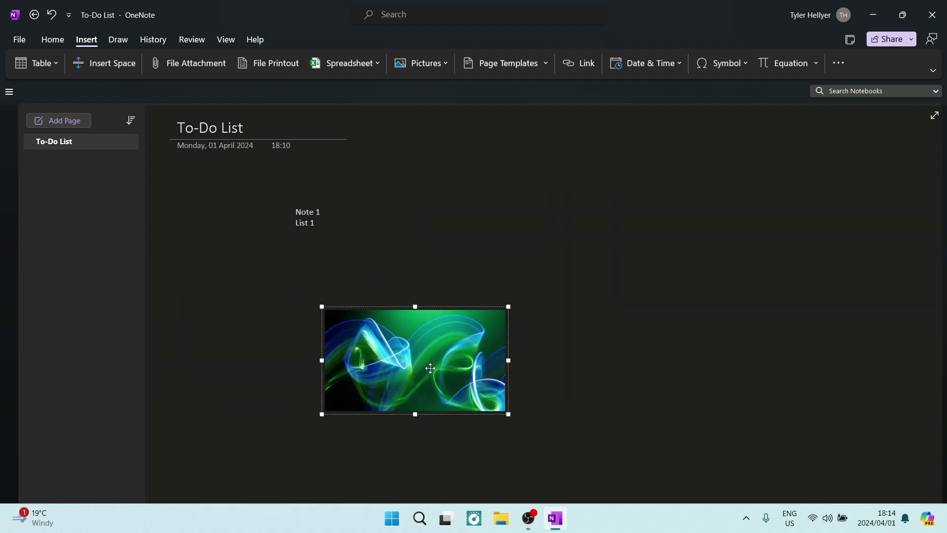
left_click(465, 226)
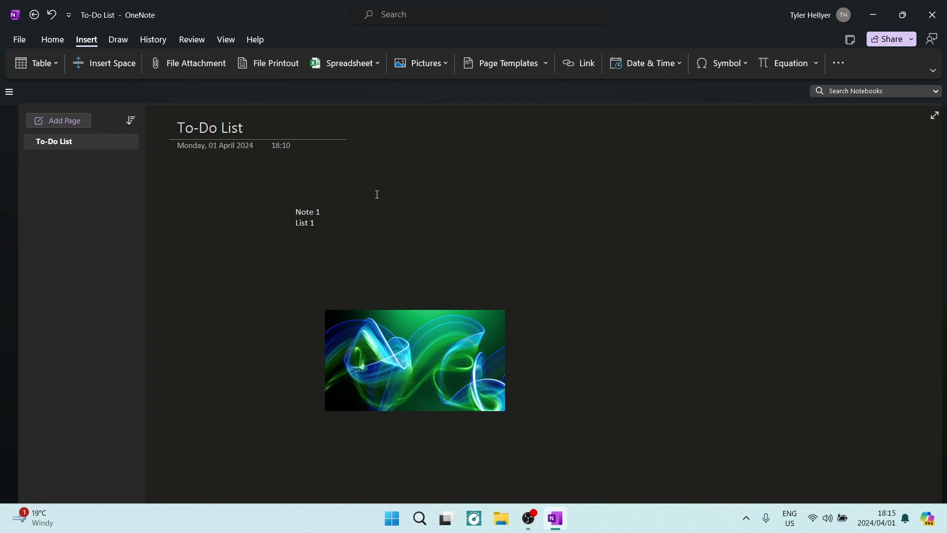
Insert a table of five columns and four rows beside the note, enter "Table 1" in its first cell and move it closer to the note.
left_click(54, 60)
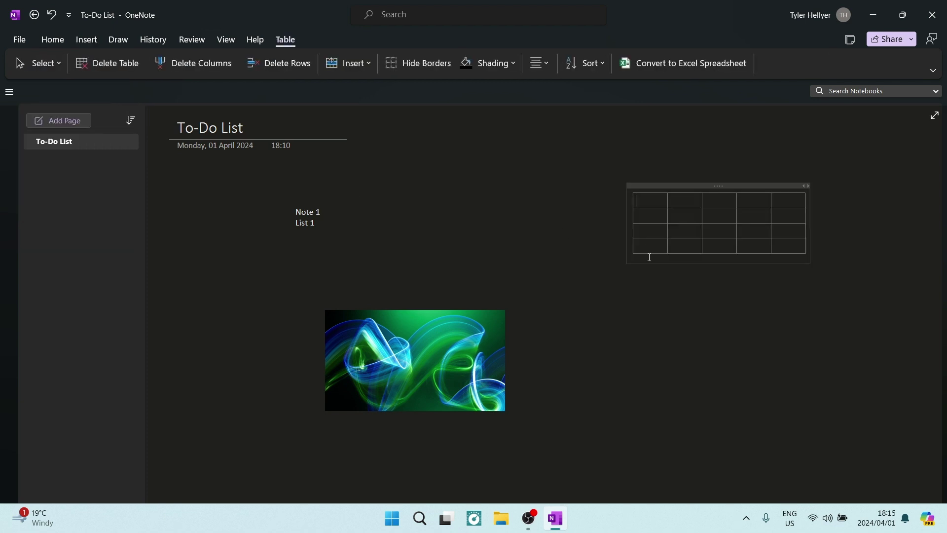
type("Table 1")
left_click_drag(716, 200, 634, 208)
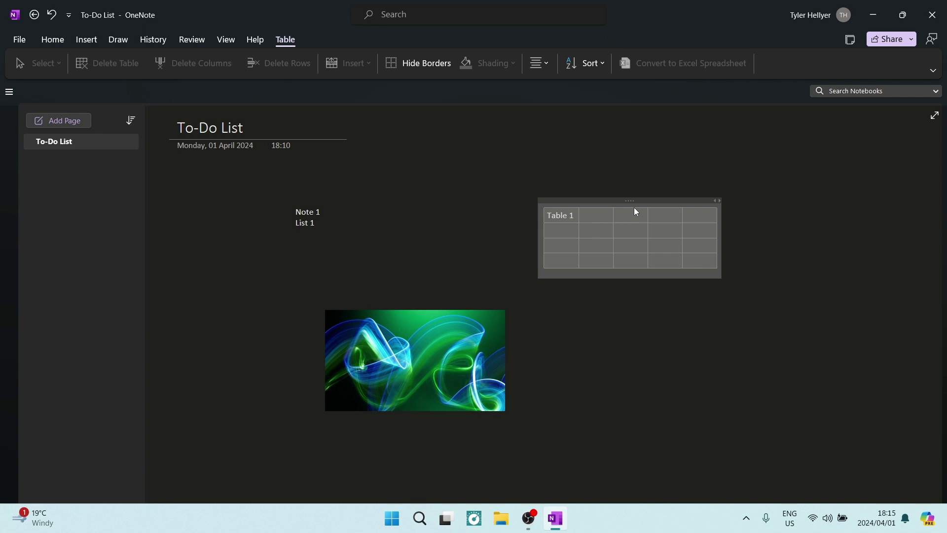
left_click(458, 199)
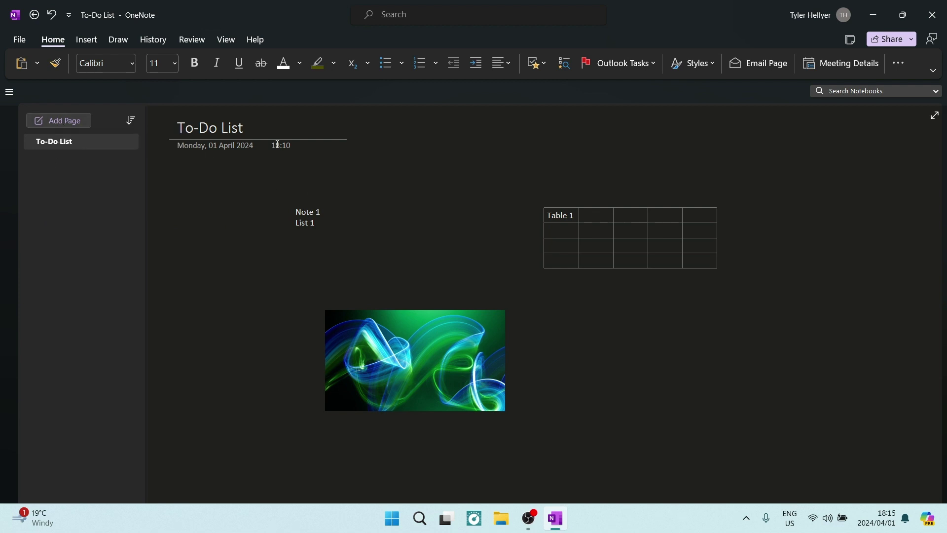
Extend the page title to read "To-Do List - Page 1".
left_click(285, 127)
type("- Pagw")
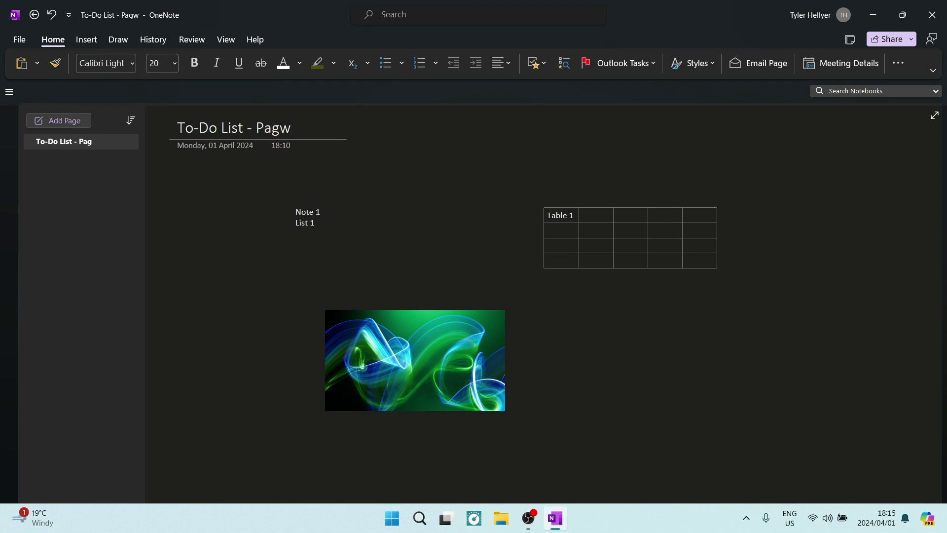
key("BackSpace")
type("e 1")
Add a new page and title it "To-Do List - Page 2", reusing the first page's copied title.
left_click(55, 120)
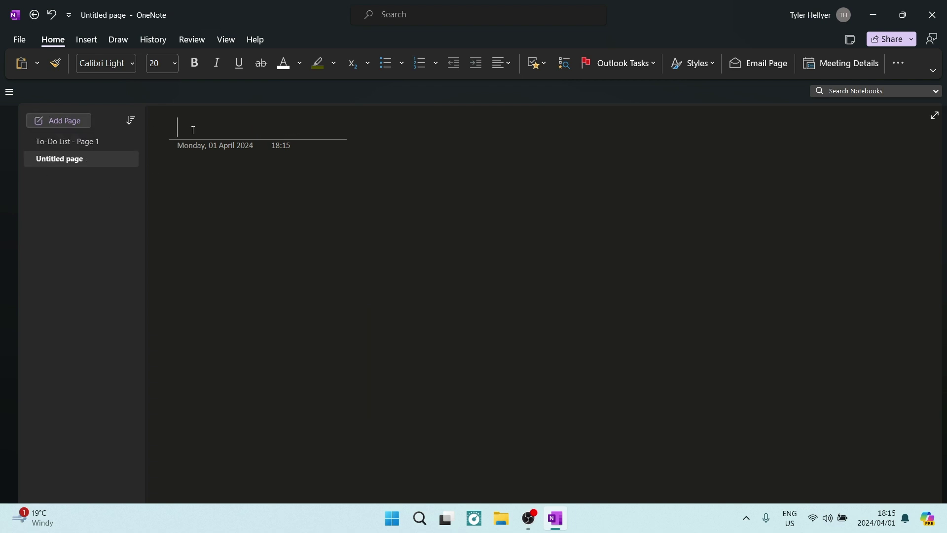
left_click(72, 140)
key("ctrl+c")
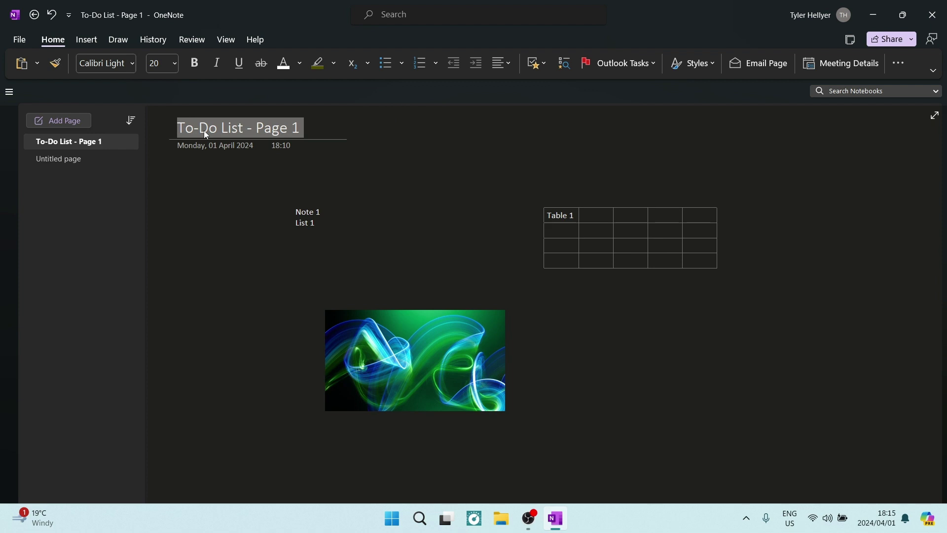
left_click(95, 157)
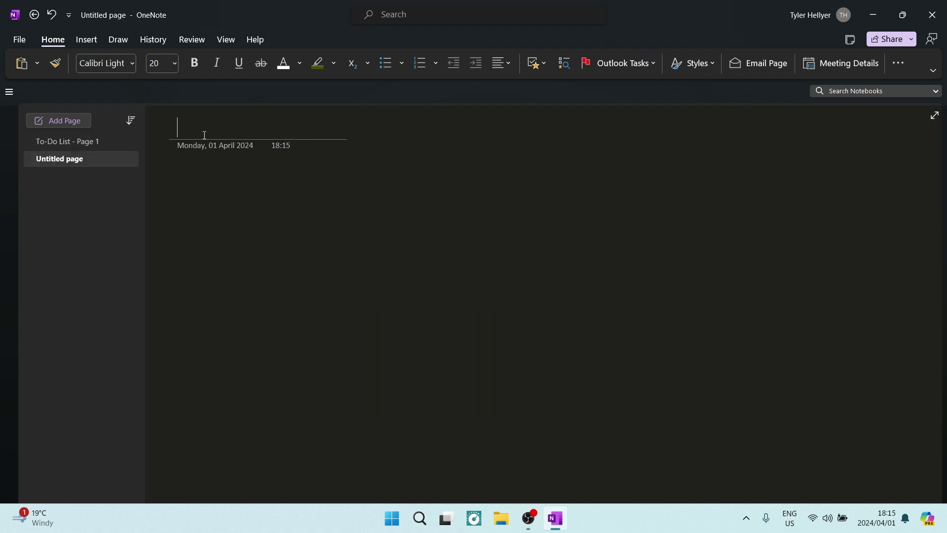
key("ctrl+v")
key("BackSpace")
type("2")
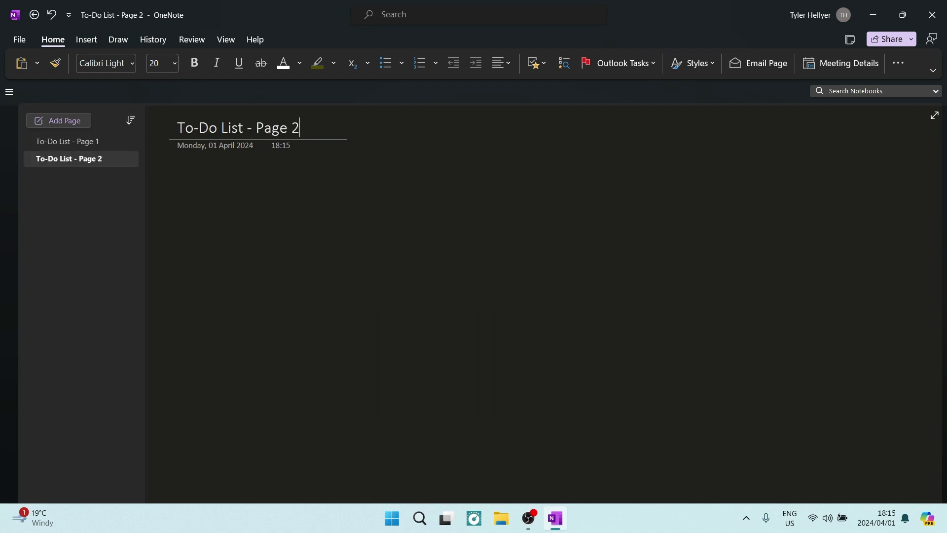
left_click(307, 263)
Try to reorder To-Do List - Page 2 within the page list.
left_click(84, 157)
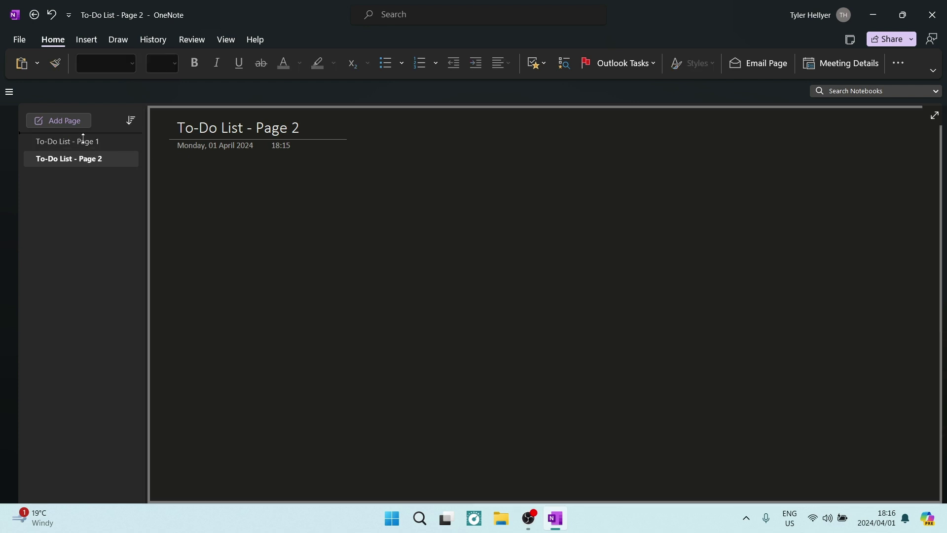
mouse_move(82, 158)
left_mouse_down()
mouse_move(82, 134)
mouse_move(89, 158)
left_mouse_up()
Show the notebook list and look through New Section 1 and New Section 2 of The Very Best OneNote Experince notebook.
left_click(8, 93)
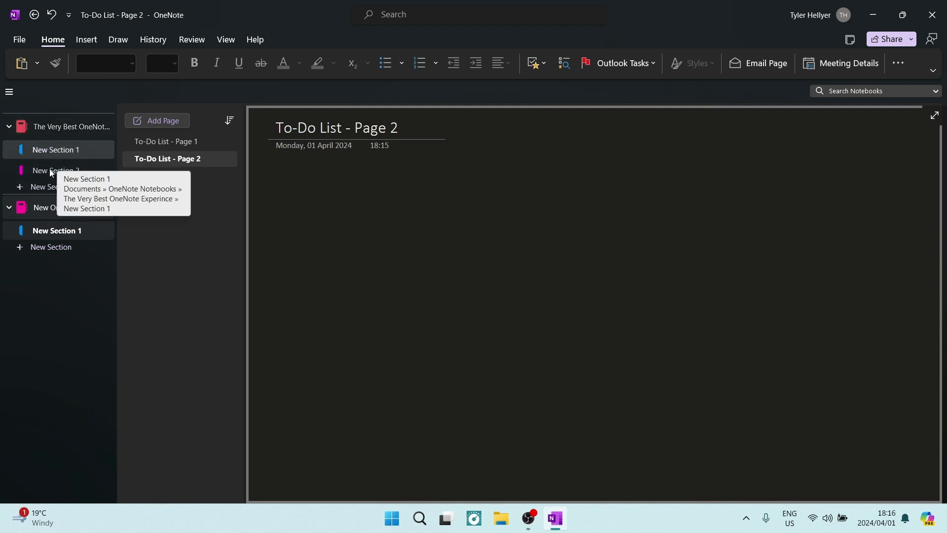
left_click(10, 127)
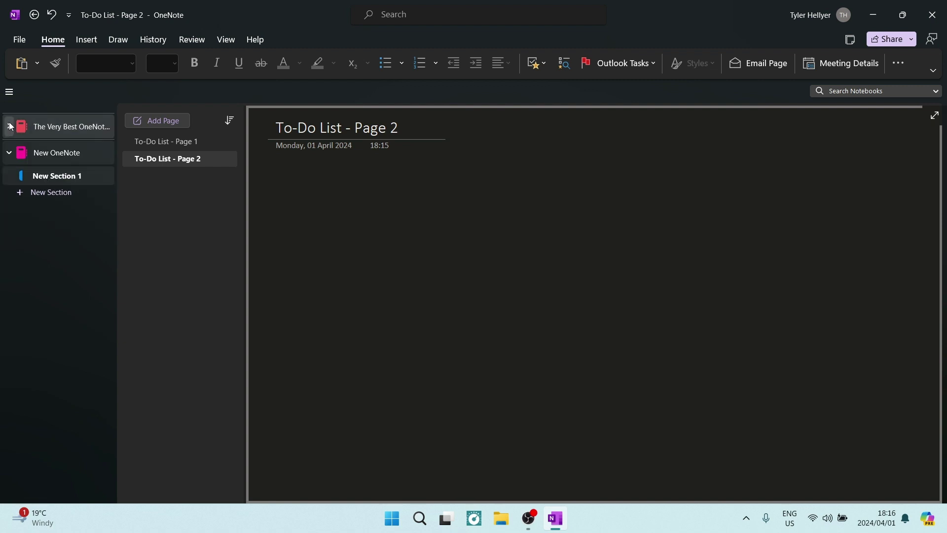
left_click(9, 127)
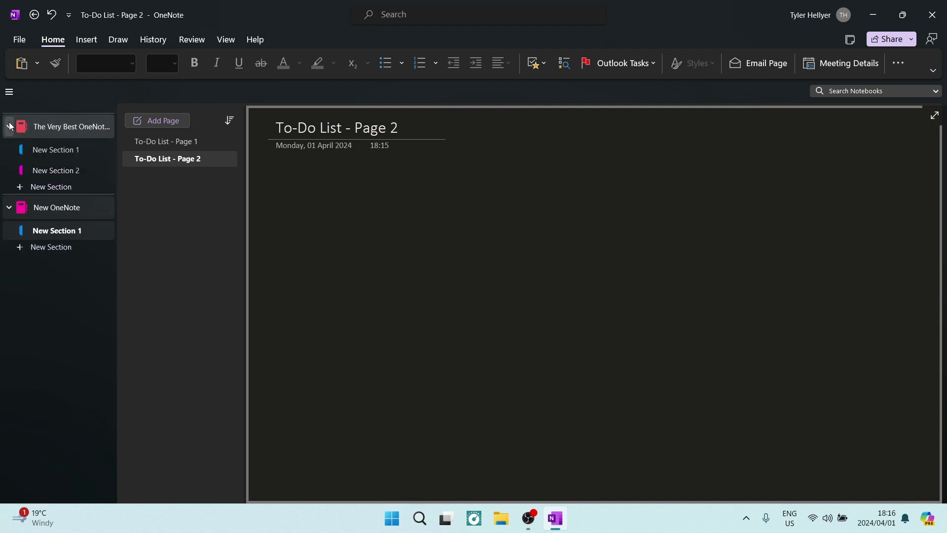
left_click(40, 150)
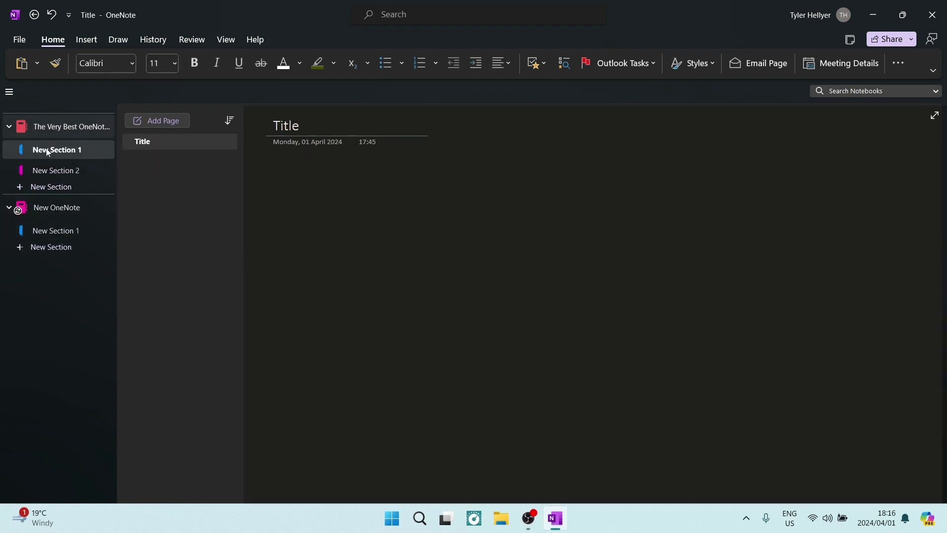
left_click(61, 171)
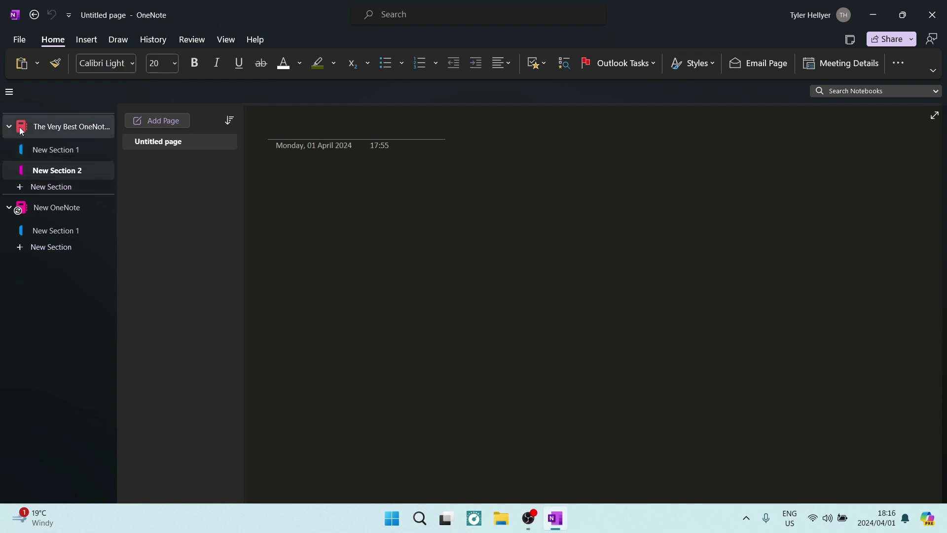
Add a third section to The Very Best OneNote Experince notebook and collapse that notebook's section list.
left_click(40, 189)
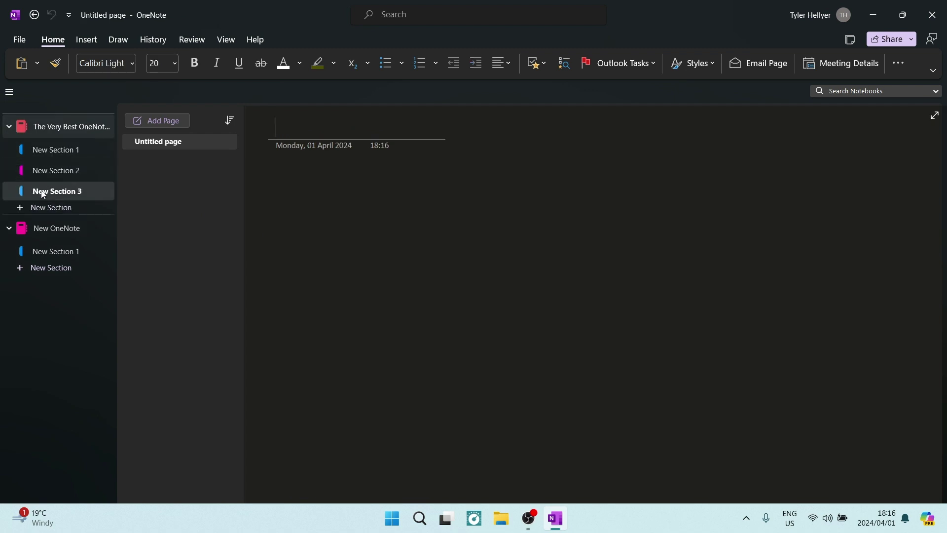
left_click(7, 127)
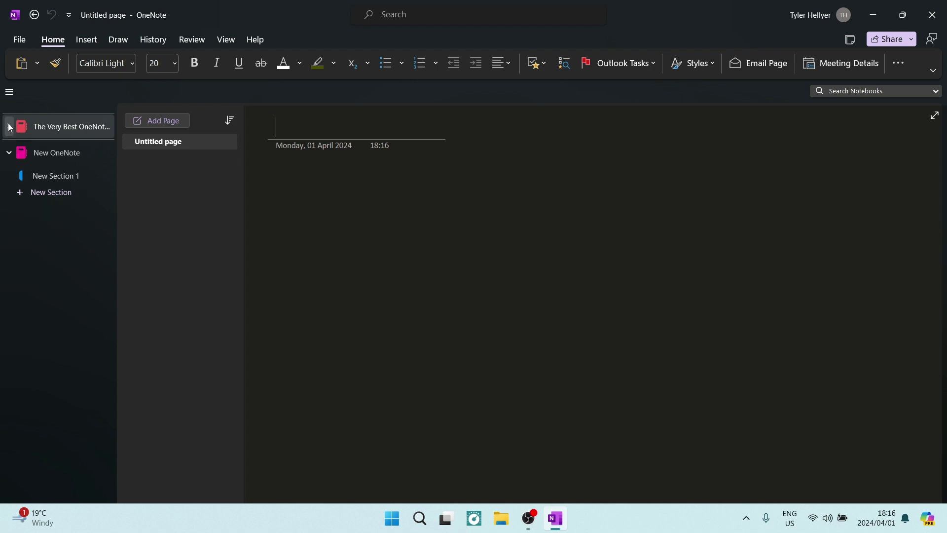
Return to New Section 1 of the New OneNote notebook and hide the notebook list.
left_click(43, 176)
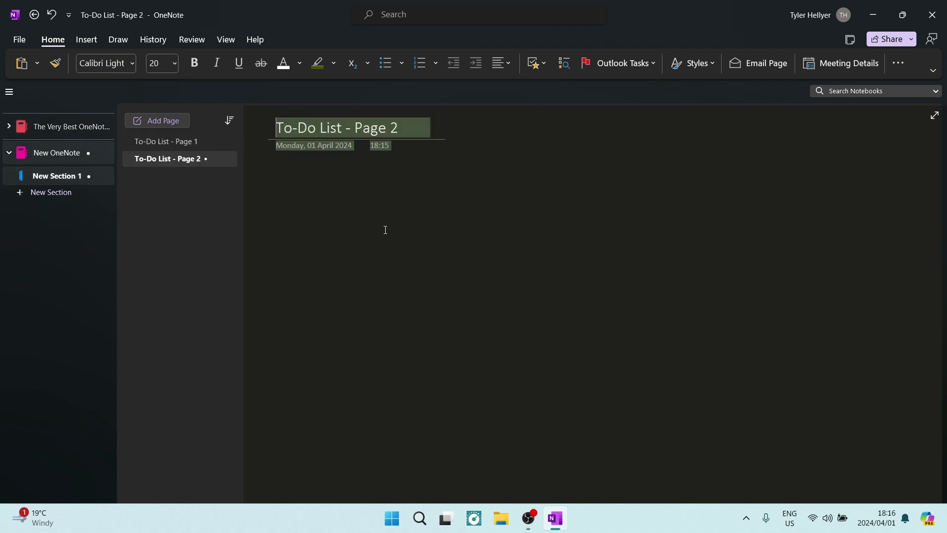
key("Return")
left_click(8, 91)
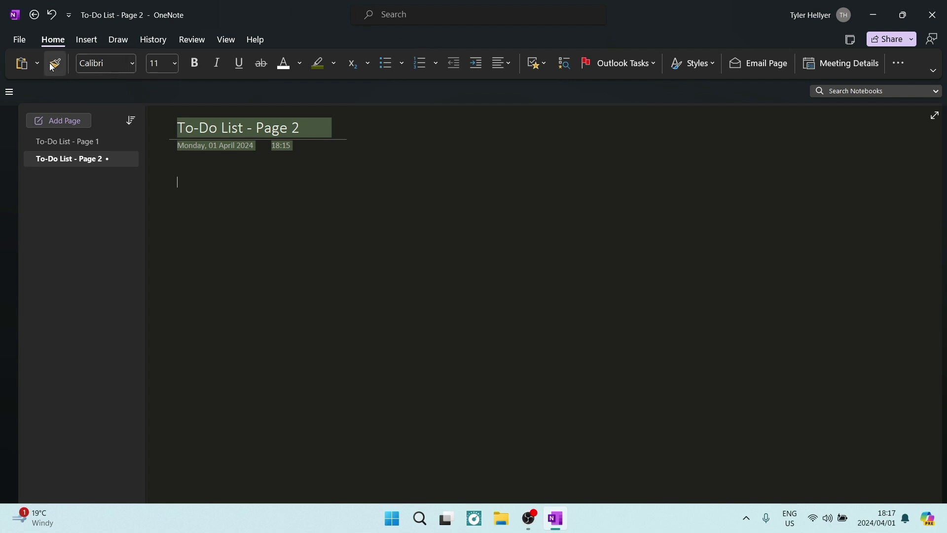
Open the Quick Access Toolbar customization options and list the commands from Home Tab.
left_click(20, 40)
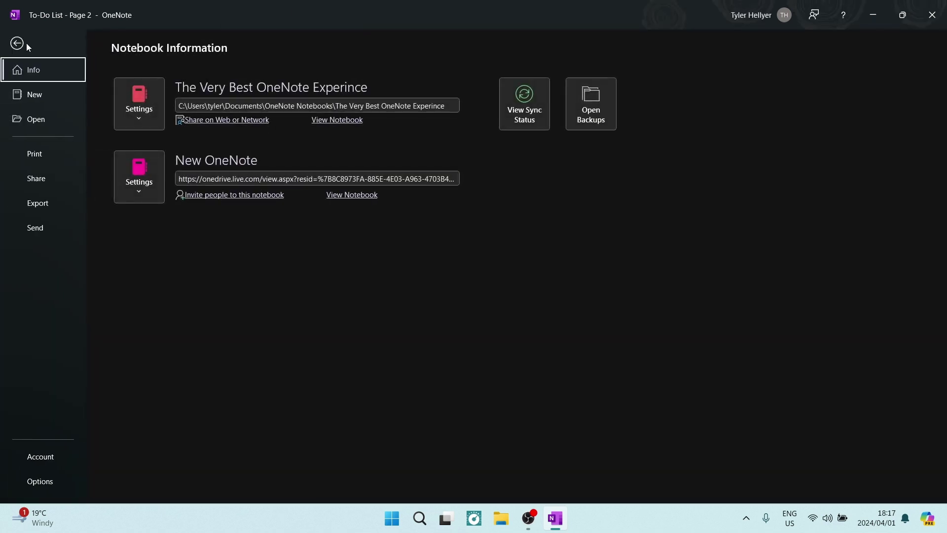
left_click(35, 484)
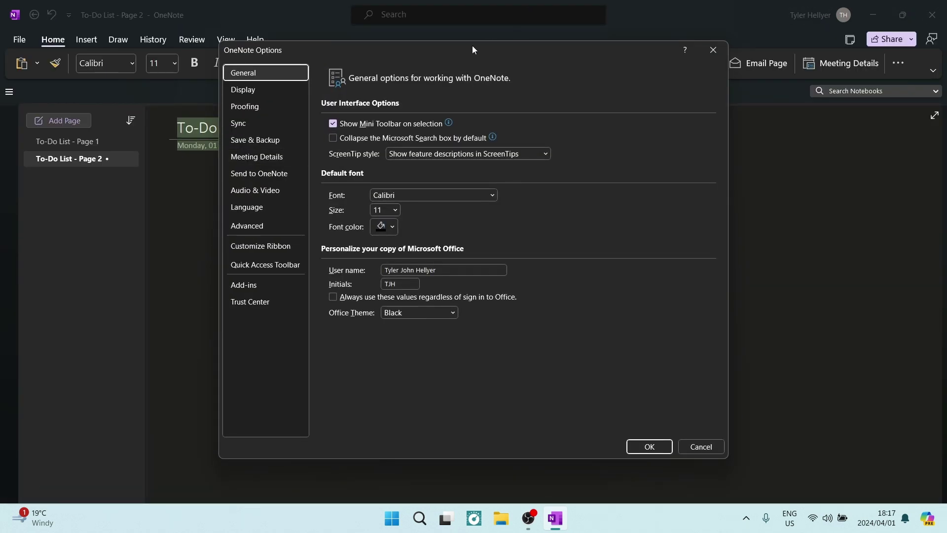
left_click_drag(472, 46, 379, 87)
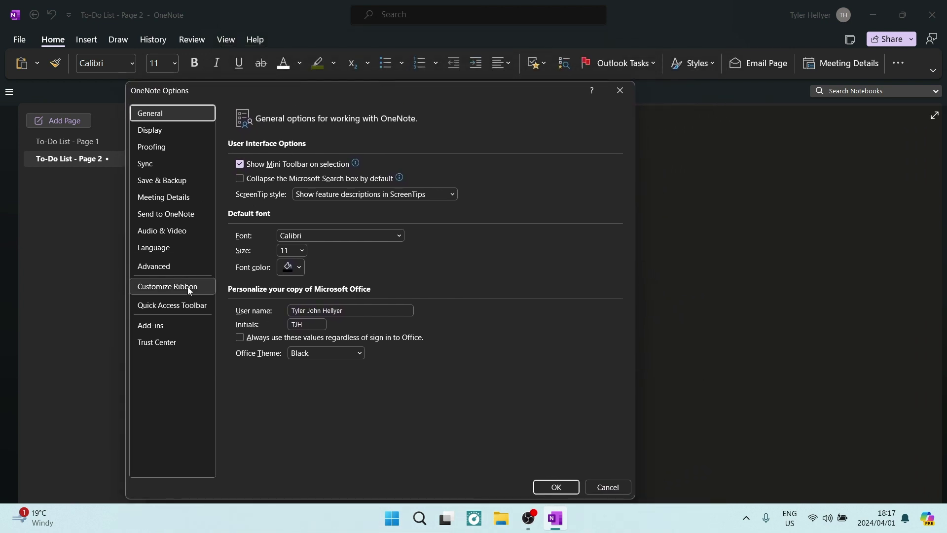
left_click(161, 308)
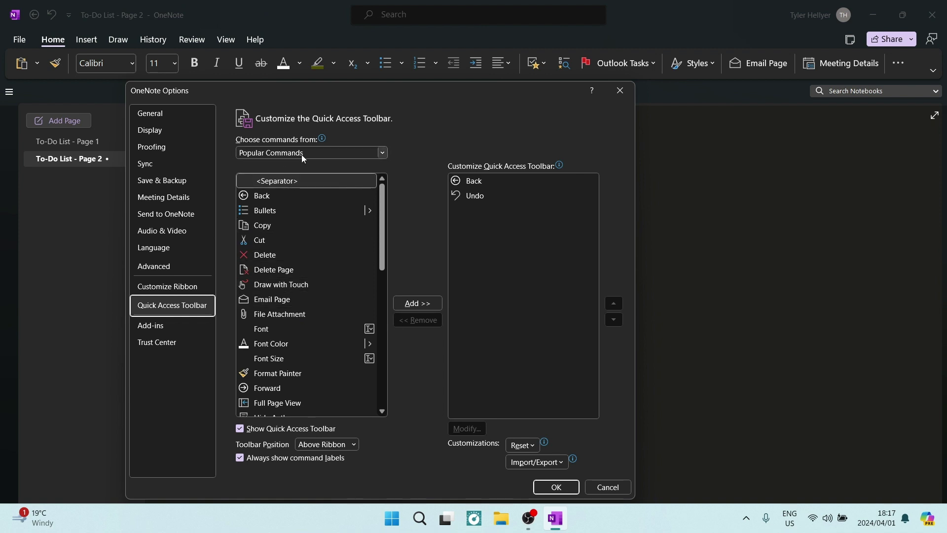
left_click(338, 155)
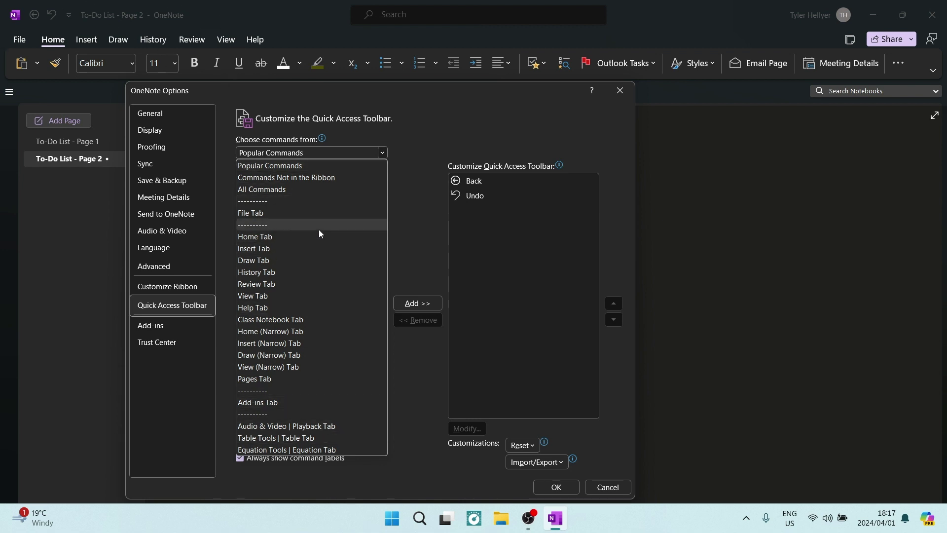
left_click(294, 238)
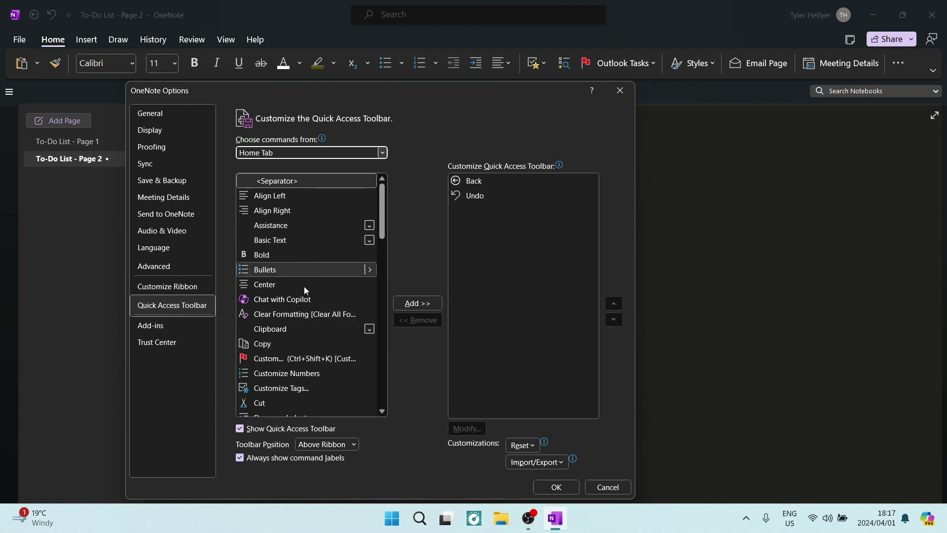
Add the Email command to the Quick Access Toolbar and apply the options.
scroll(310, 311, "down", 2)
scroll(310, 312, "up", 1)
scroll(310, 312, "down", 2)
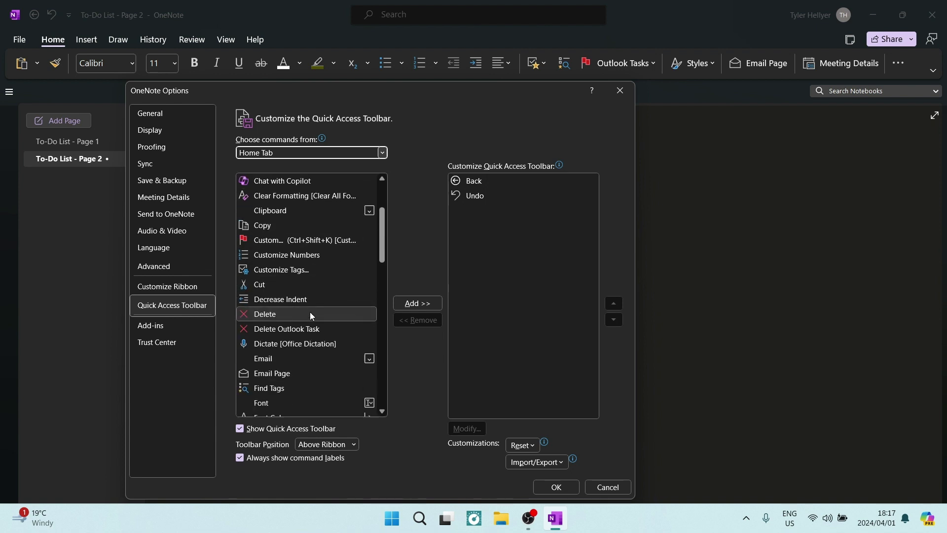
scroll(311, 314, "down", 1)
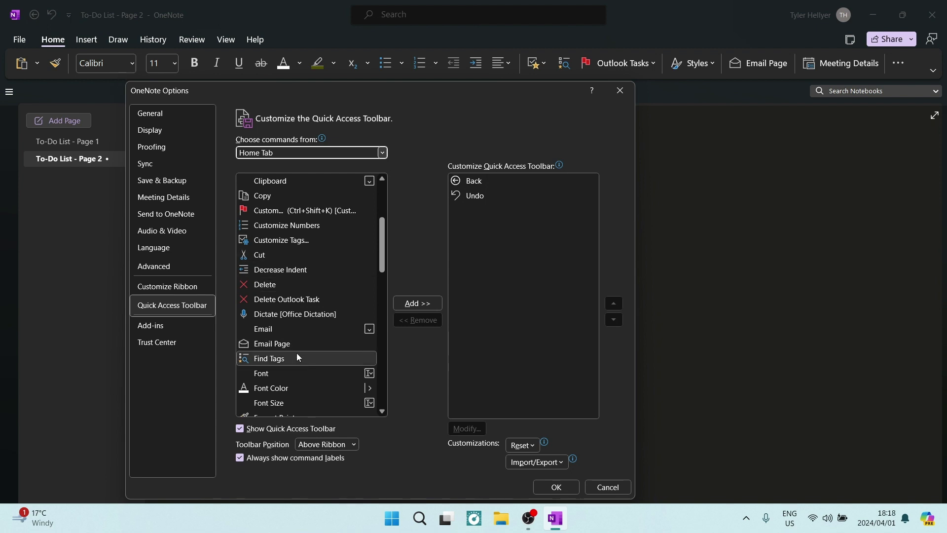
left_click(277, 327)
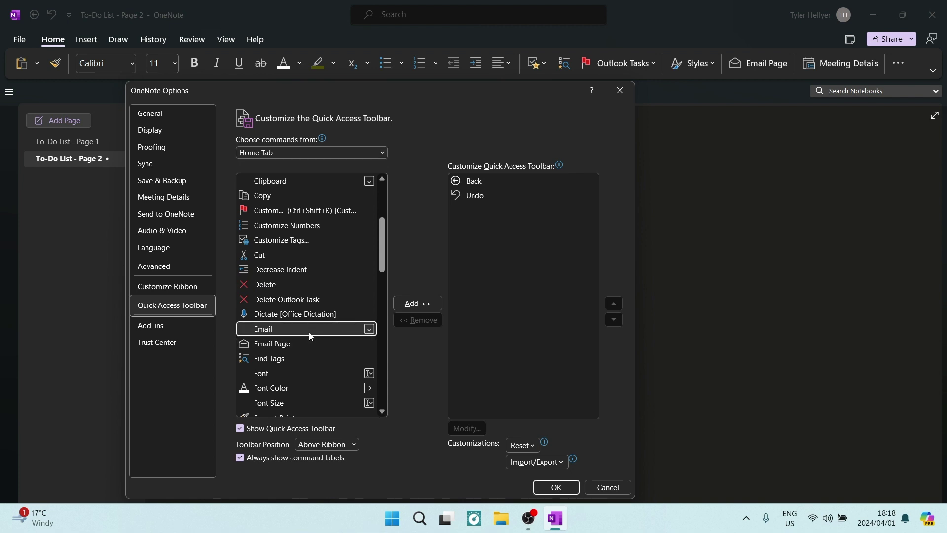
left_click(409, 310)
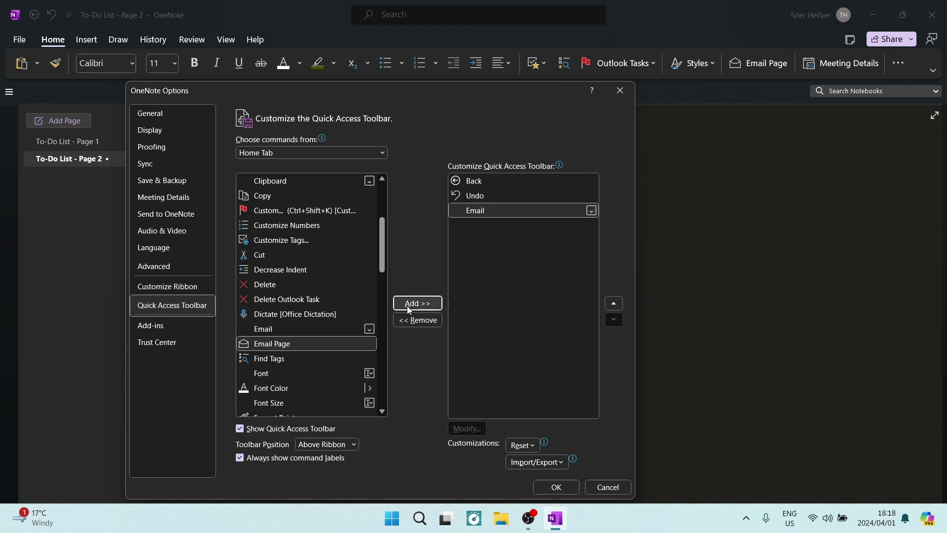
left_click(569, 487)
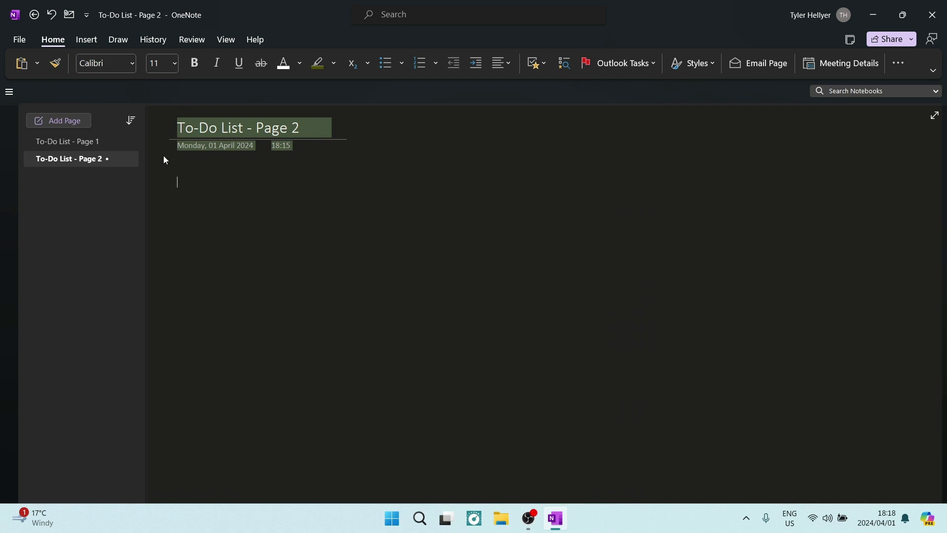
Open the ribbon customization options, list the Tool Tabs commands and expand the Equation entry.
left_click(20, 40)
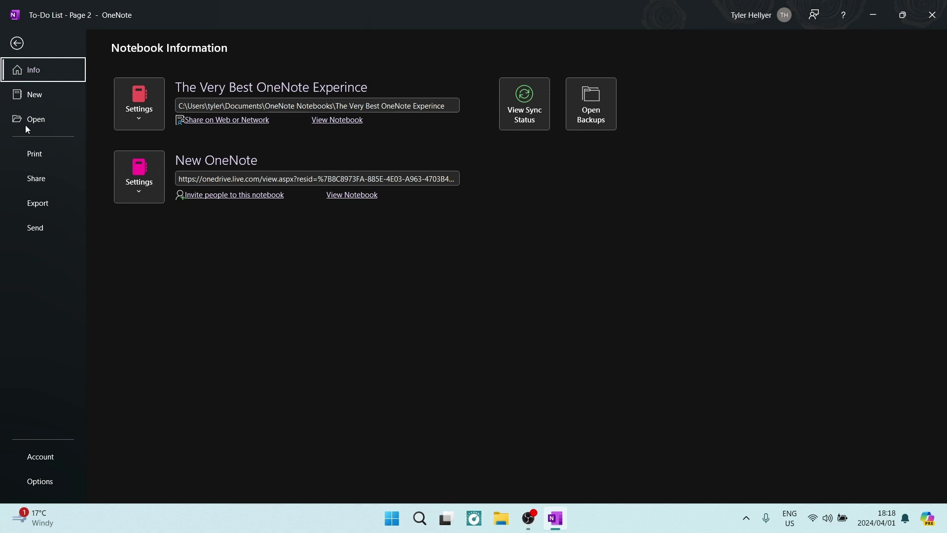
left_click(14, 43)
left_click(40, 480)
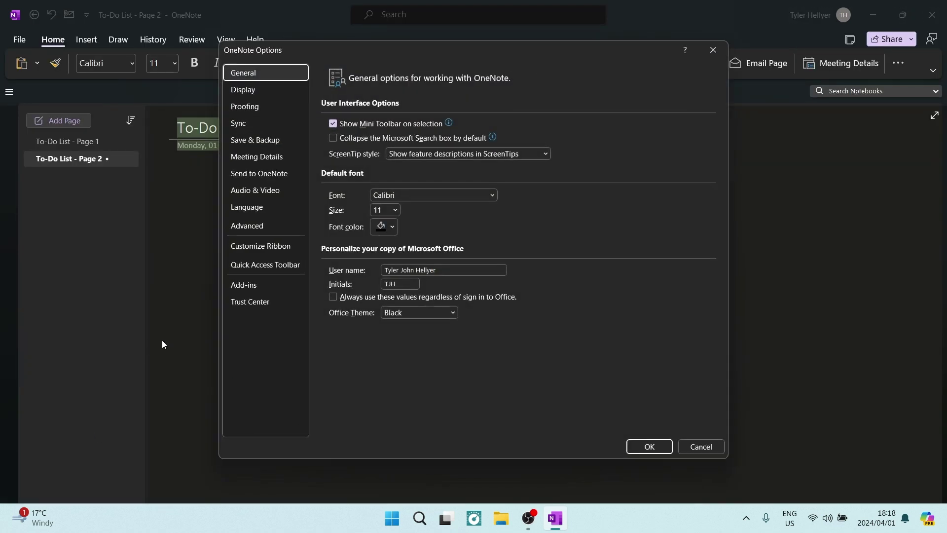
left_click(254, 247)
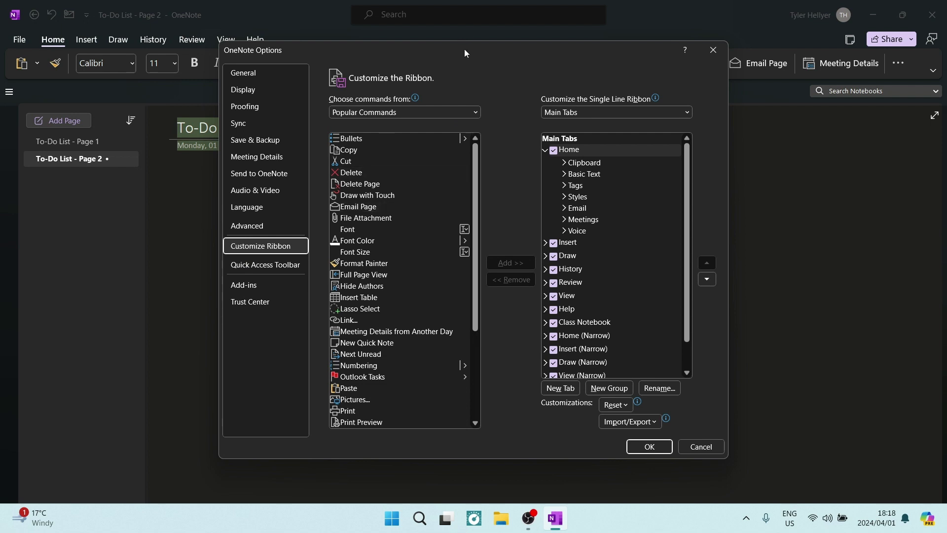
left_click_drag(463, 49, 407, 89)
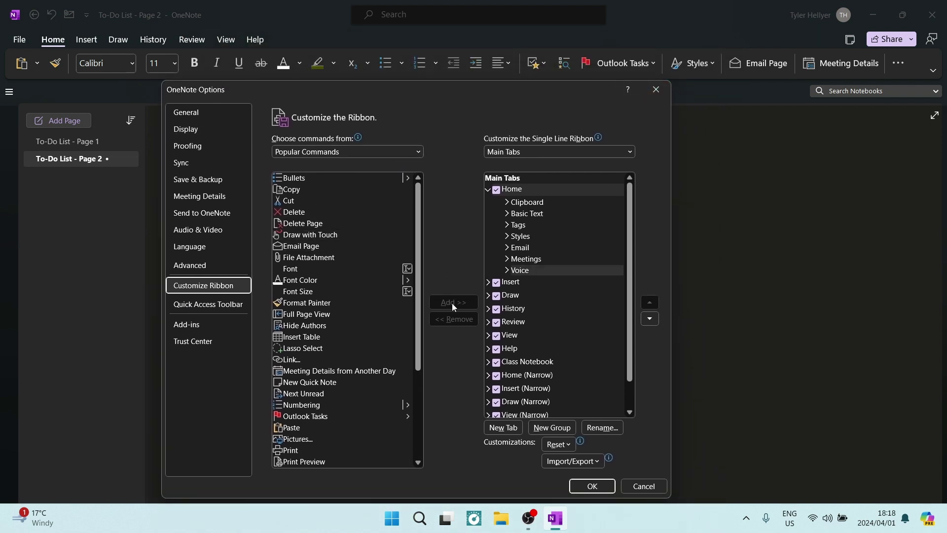
left_click(417, 152)
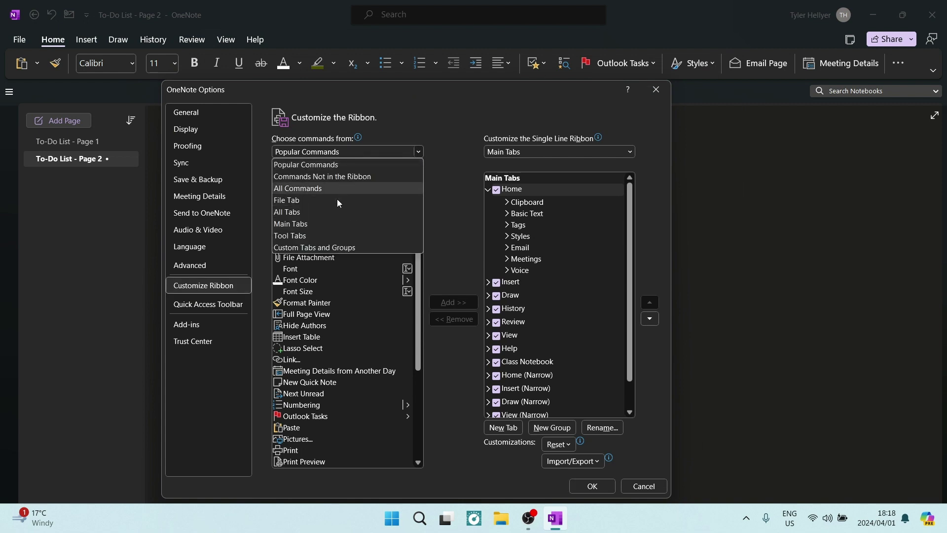
left_click(309, 236)
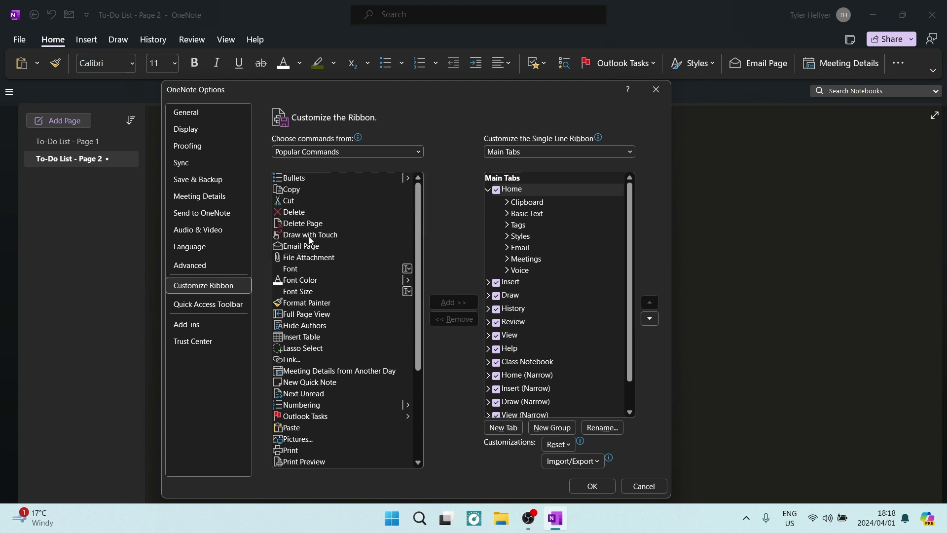
left_click(277, 236)
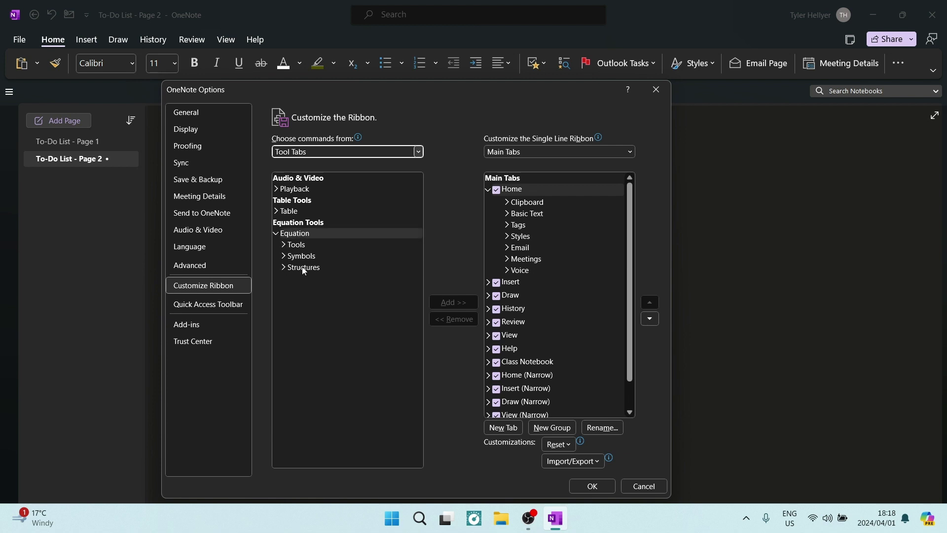
Try to add the Equation [Insert an Equation] command from the Equation Tools group to the ribbon.
scroll(543, 327, "down", 1)
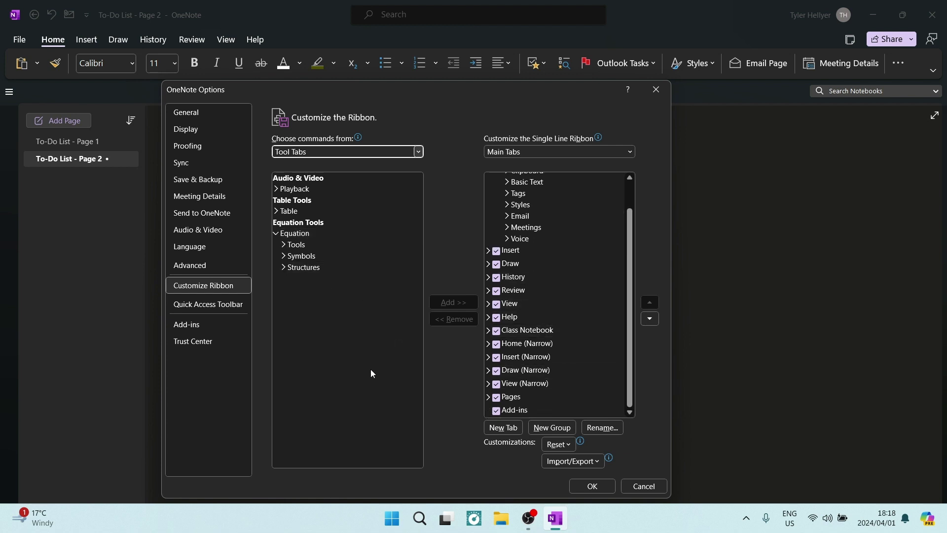
left_click(283, 245)
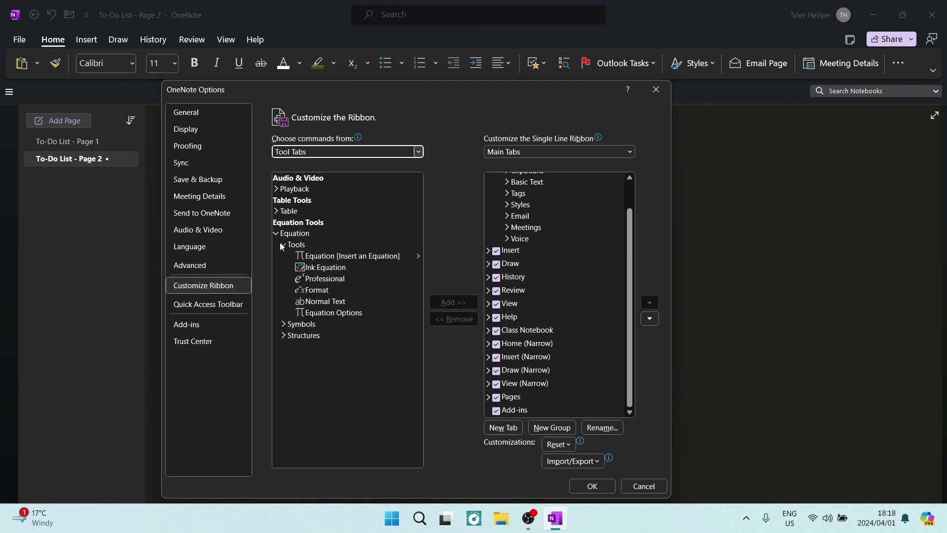
left_click(313, 257)
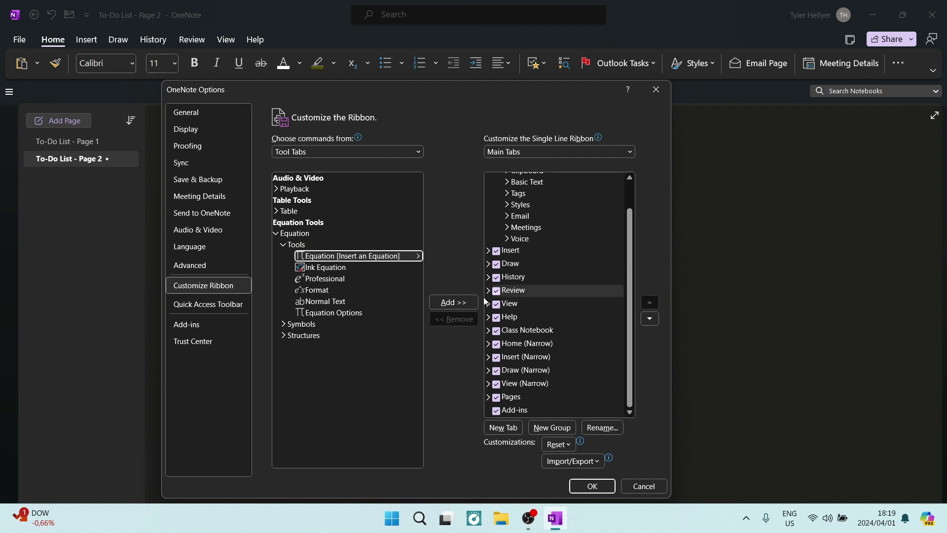
left_click(447, 303)
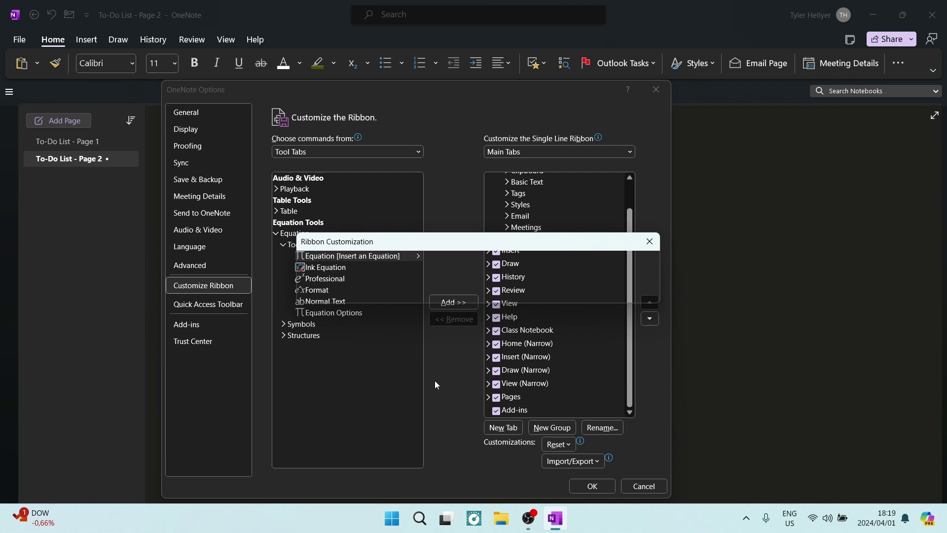
key("Escape")
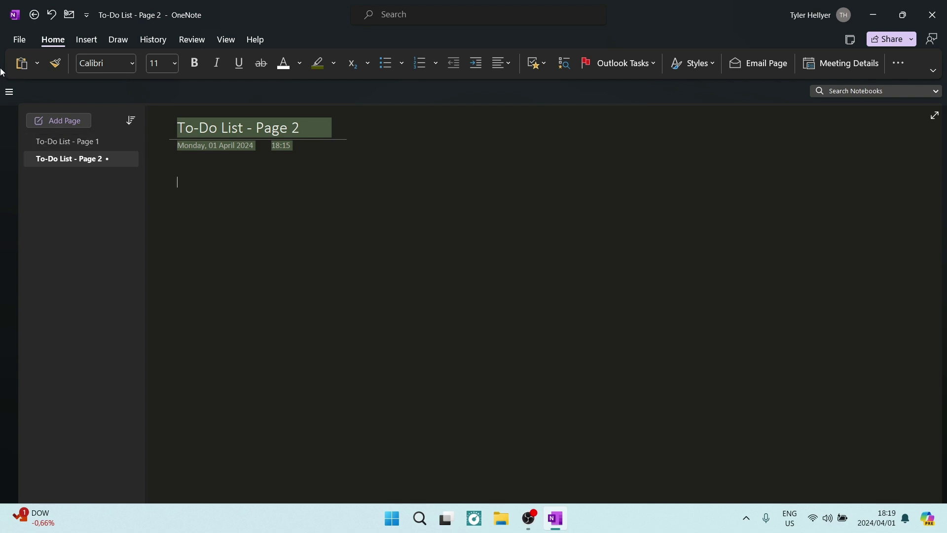
Start exporting the current page as a OneNote 2010-2016 Section (*.one) and cancel before saving the file.
left_click(18, 41)
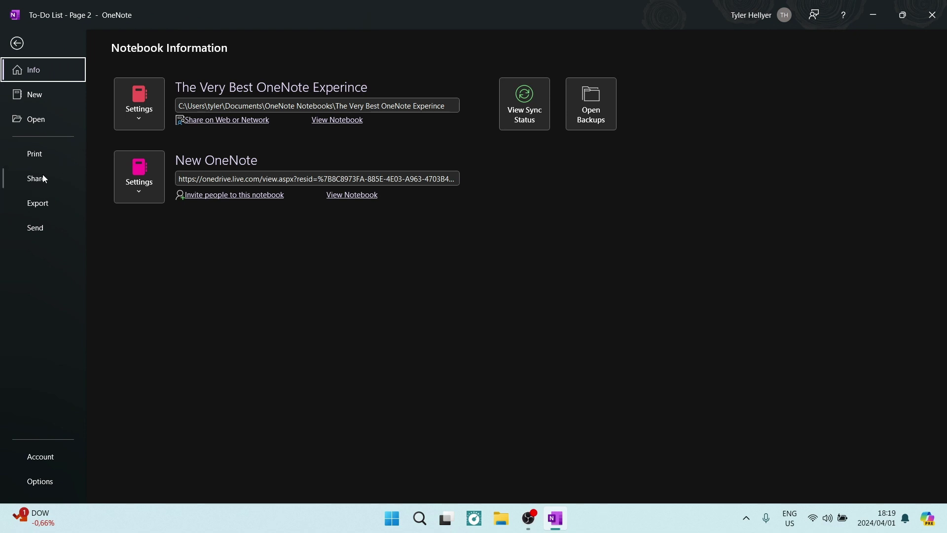
left_click(37, 204)
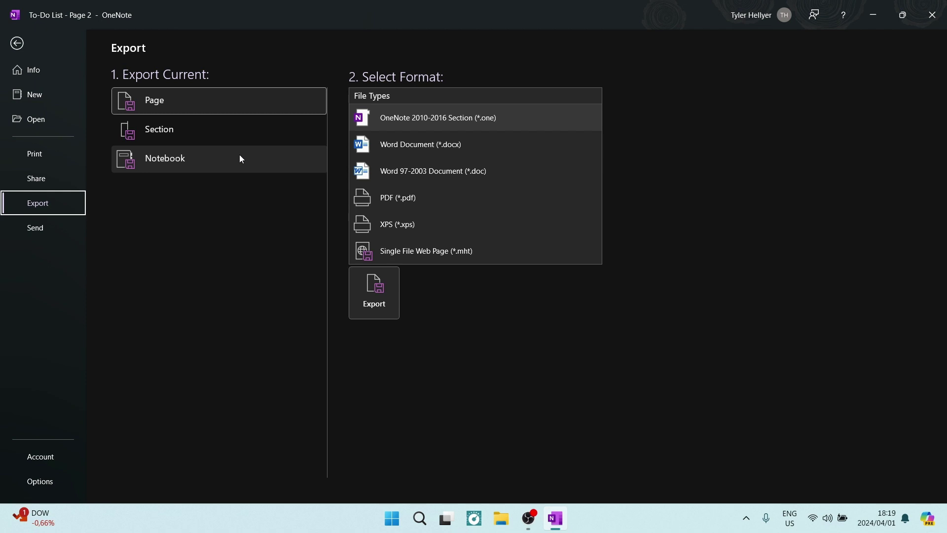
left_click(380, 300)
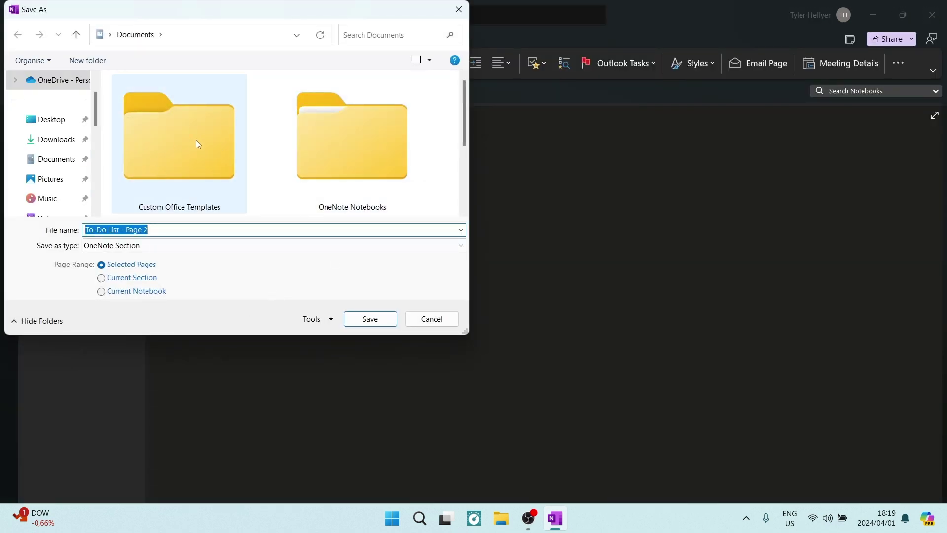
left_click(459, 9)
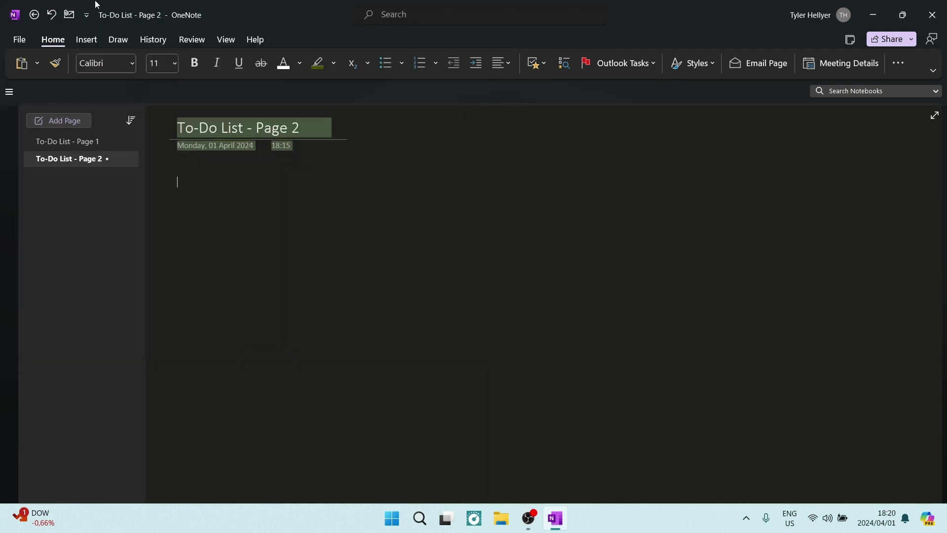
View the sync status of the shared notebooks and close the synchronization window.
left_click(19, 39)
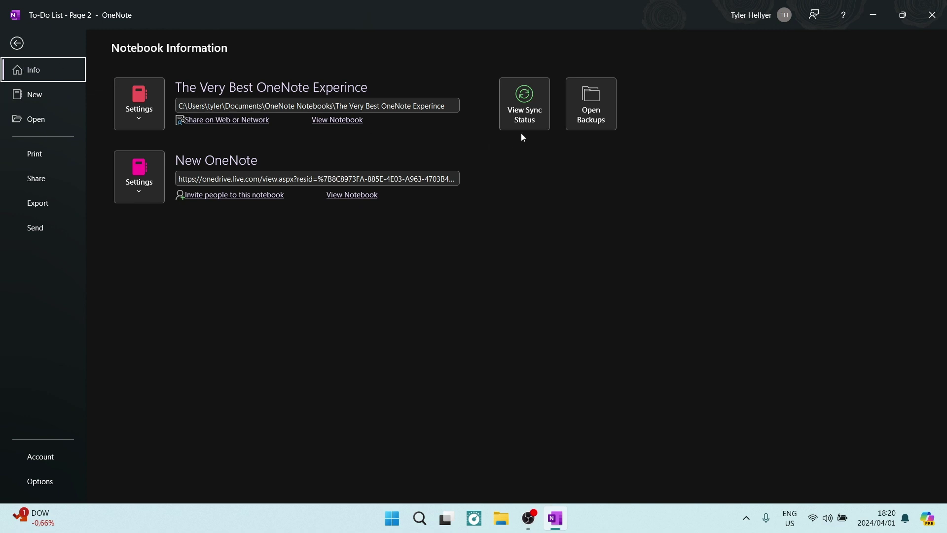
left_click(526, 106)
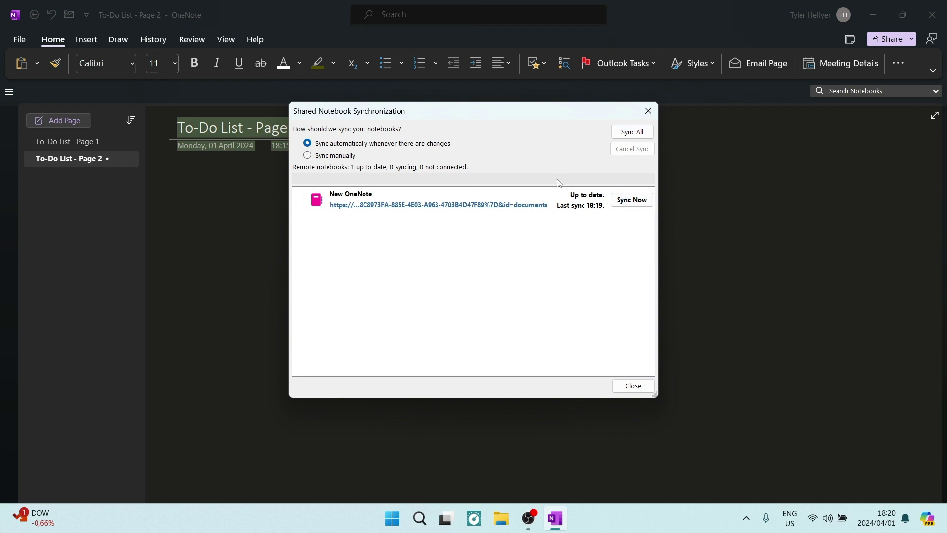
left_click(647, 115)
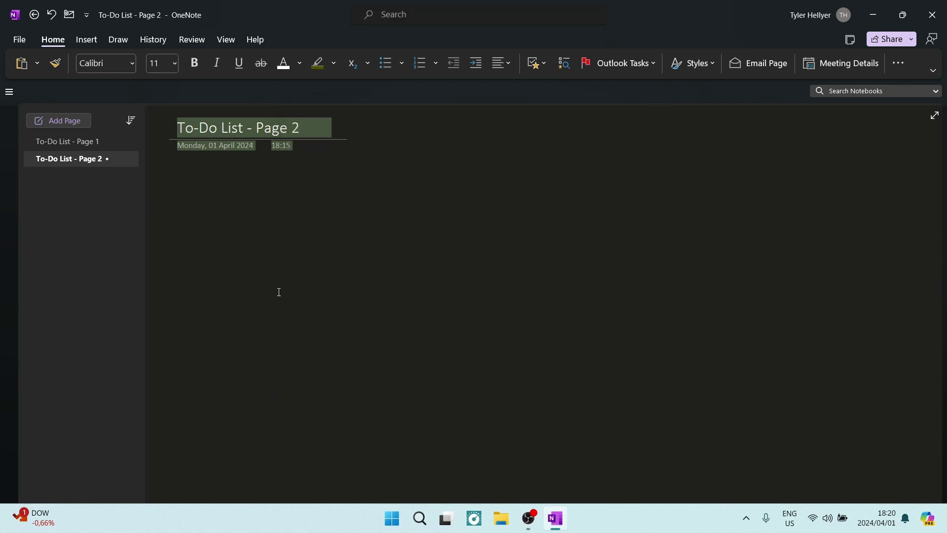